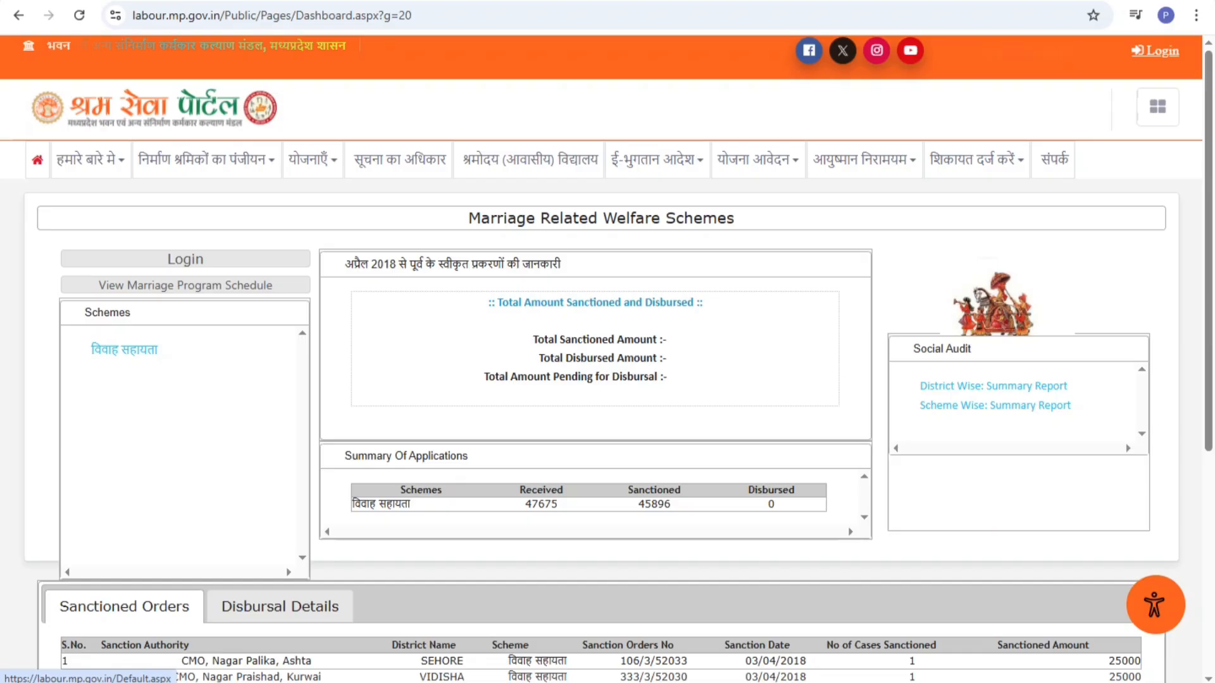
From the home page, dismiss the notice and open the online cess payment registration card
click(37, 160)
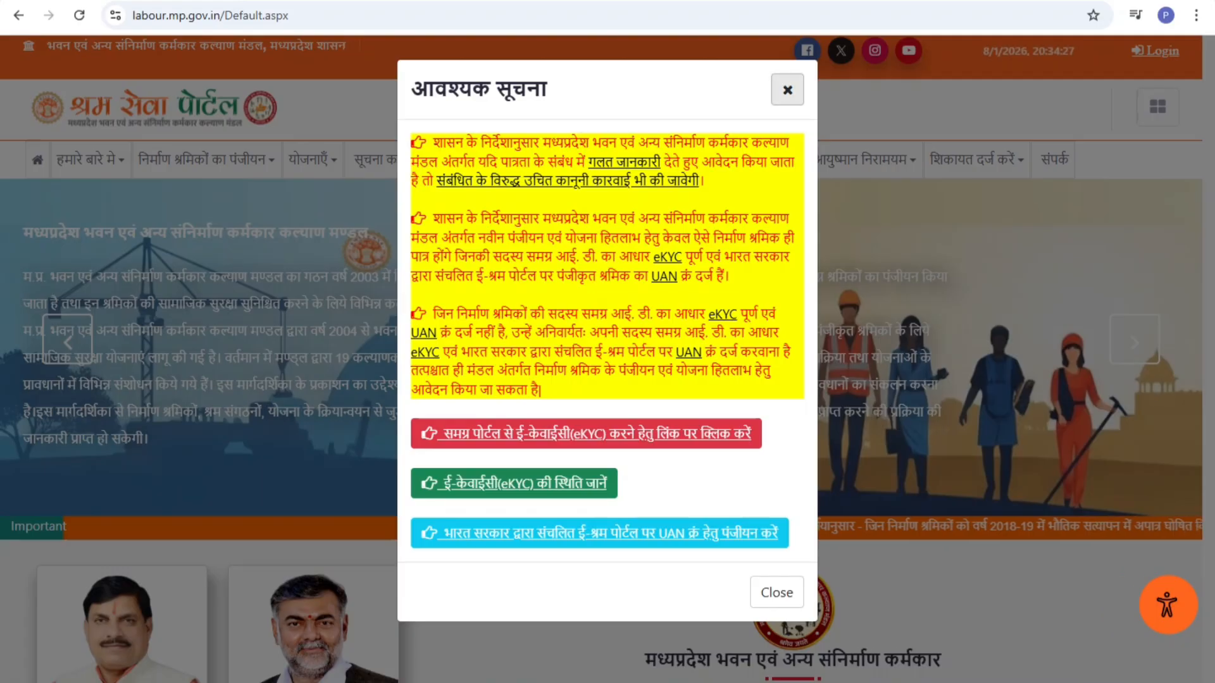
click(788, 89)
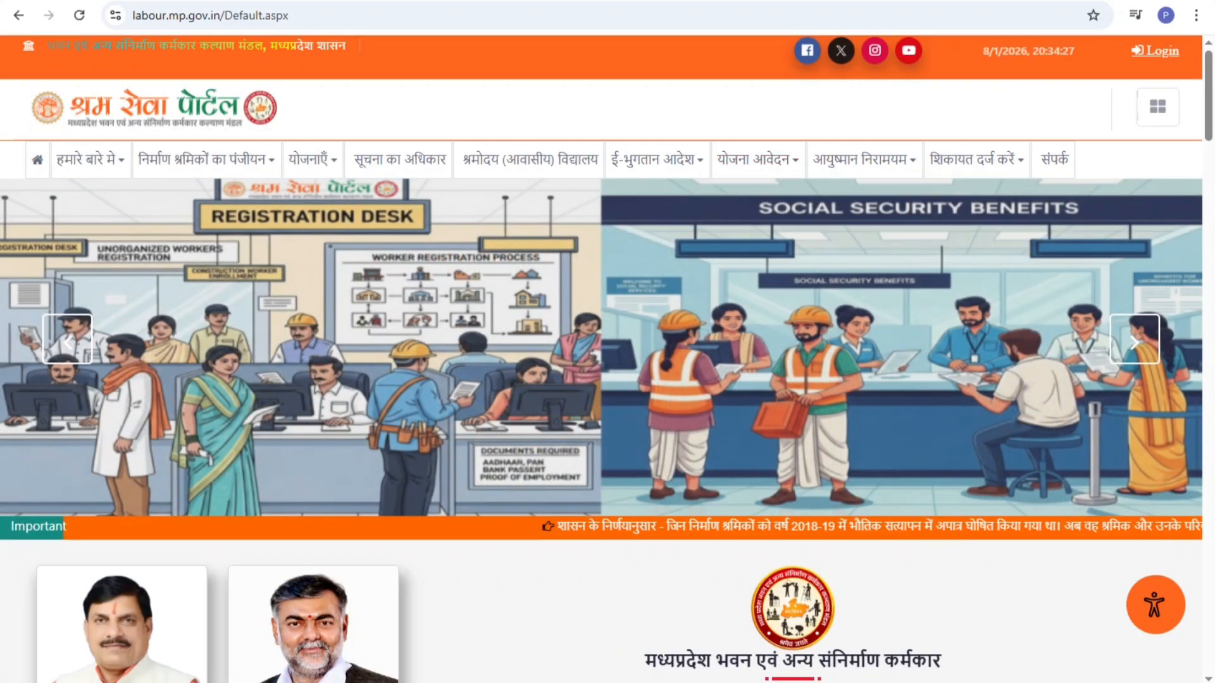
scroll(607, 358, down, 7)
scroll(968, 329, down, 2)
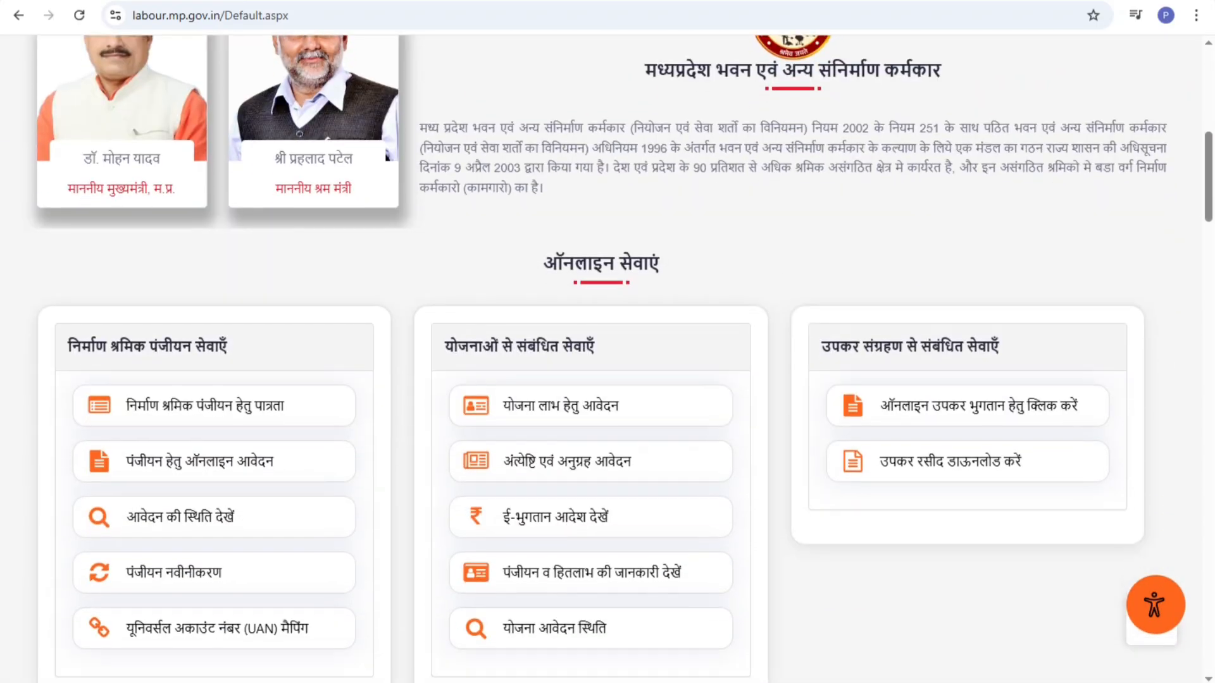
scroll(968, 329, down, 1)
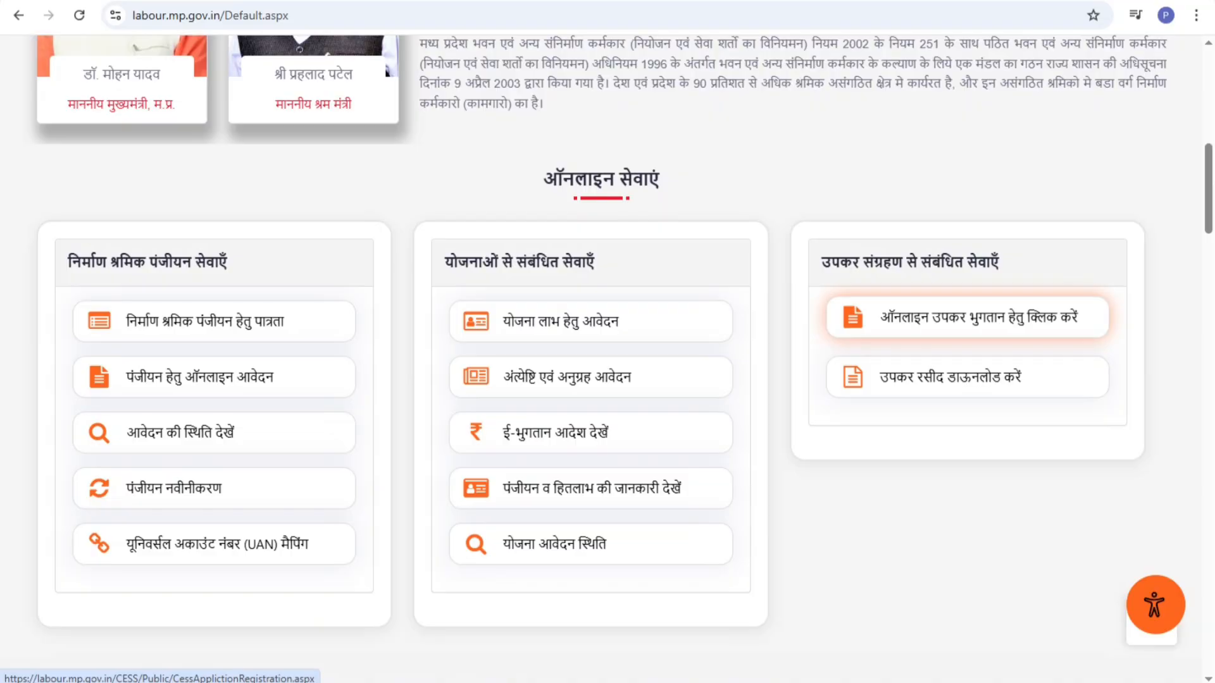
click(966, 317)
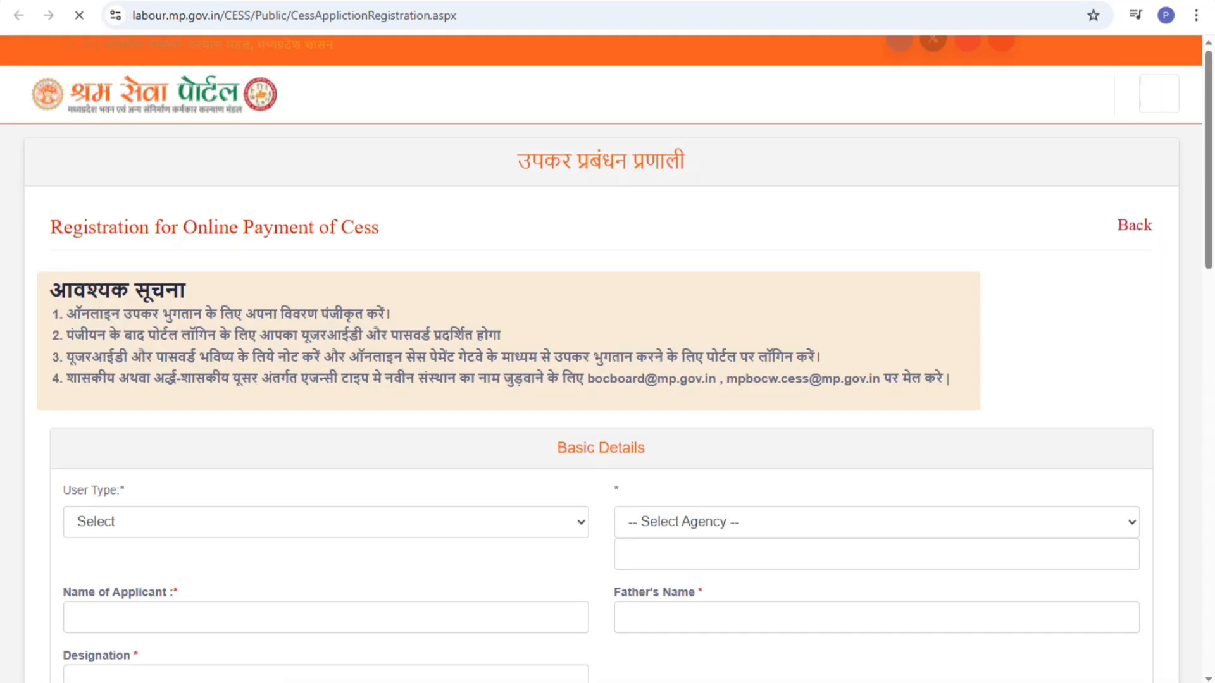
Set the User Type to Individual
scroll(608, 359, down, 3)
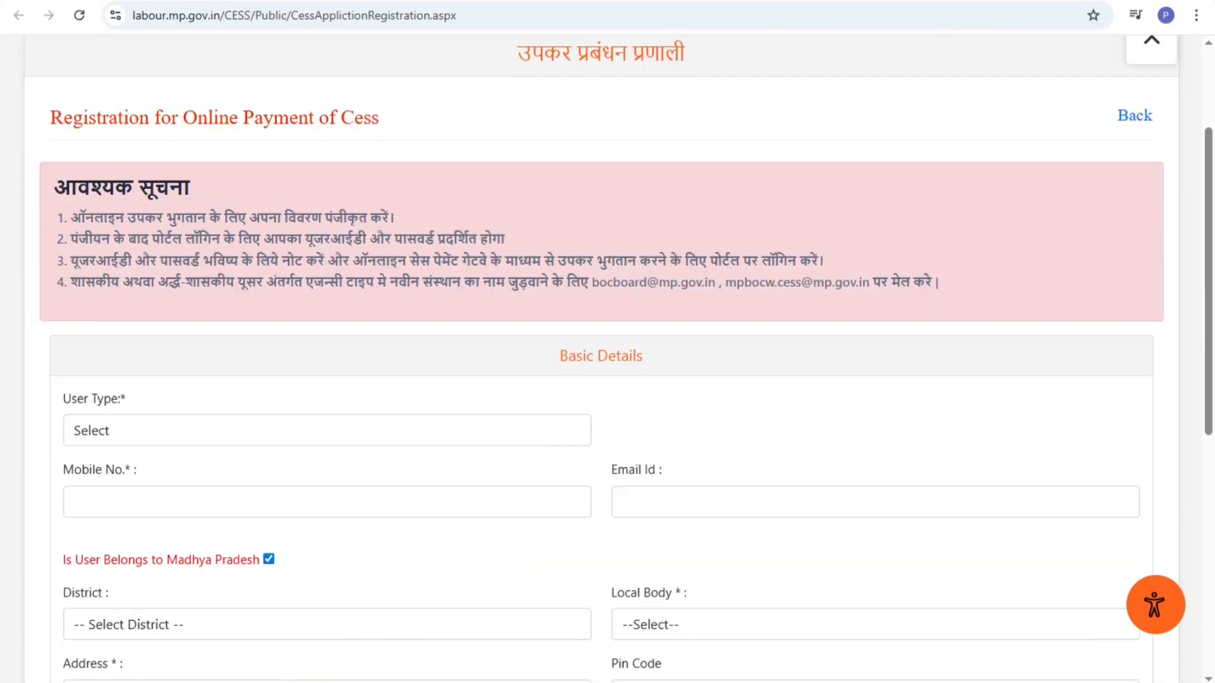
scroll(607, 359, down, 3)
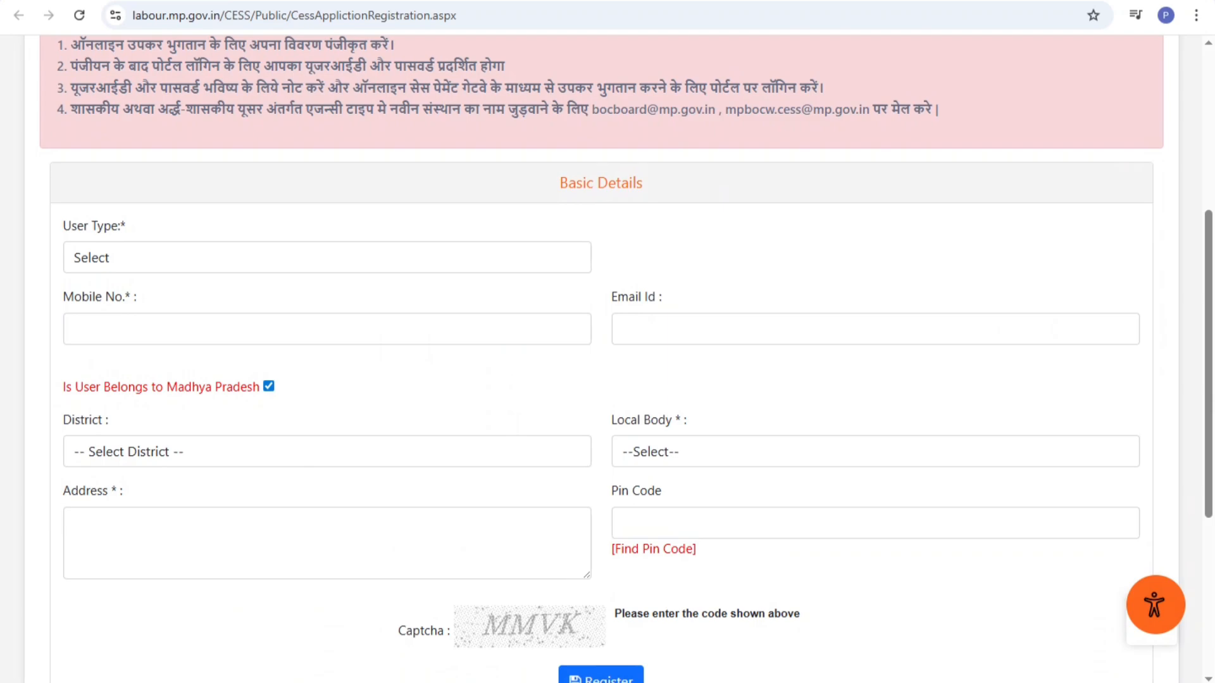
scroll(607, 359, up, 1)
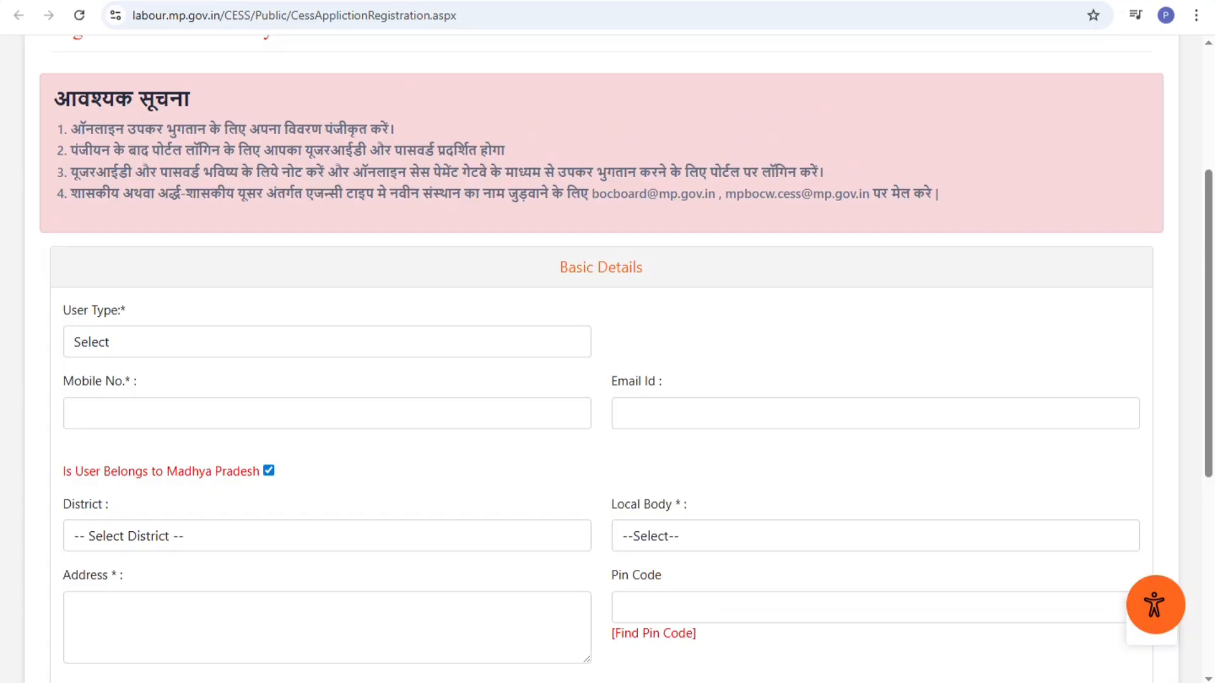
click(327, 343)
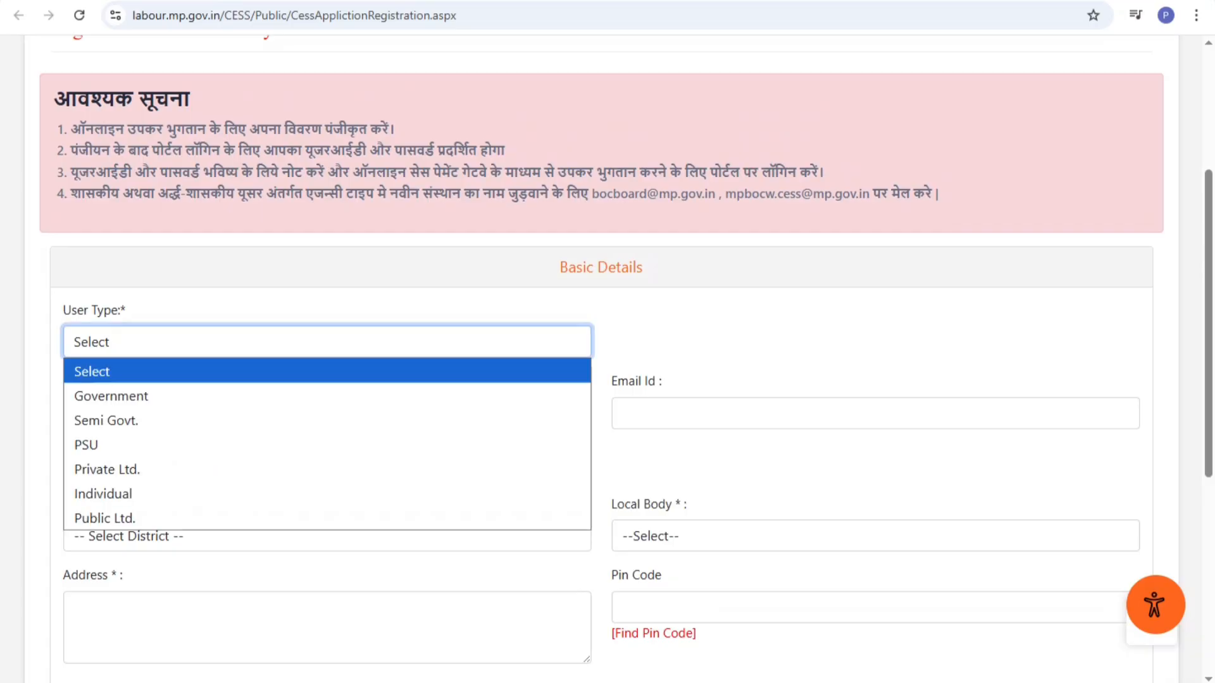
key(Down)
key(Down)
key(Down)
key(Down)
key(Down)
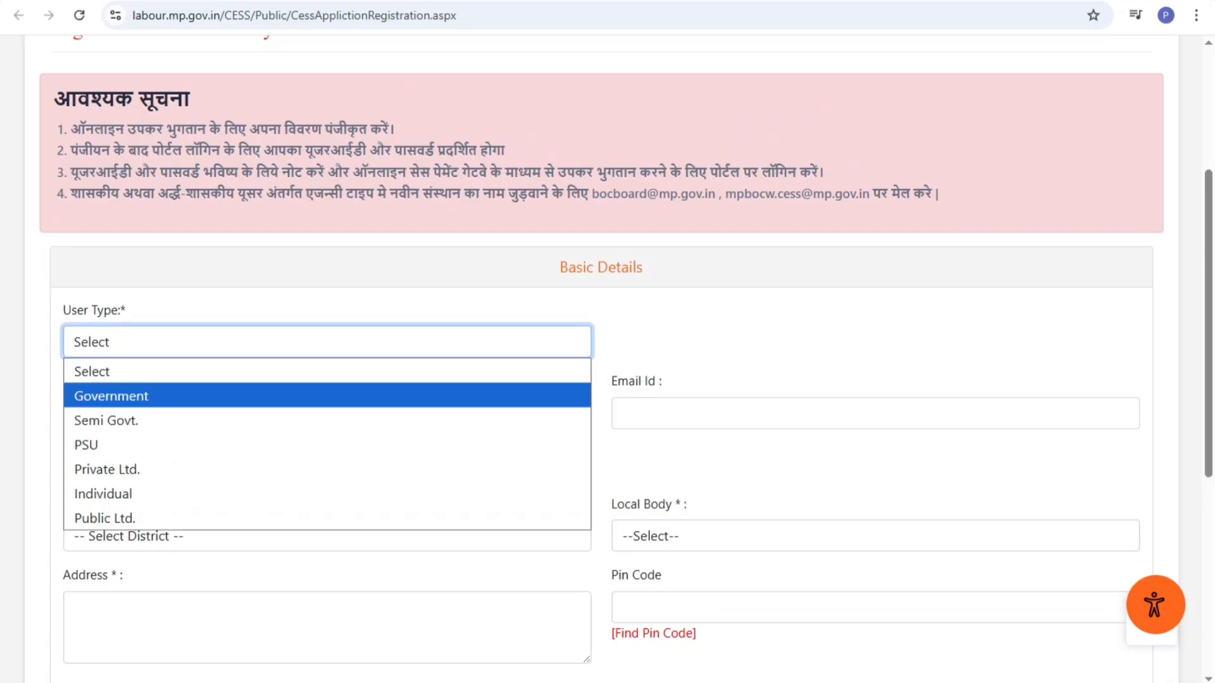
key(Return)
Accept the saved autofill, then retype the applicant's name and father's name
click(253, 407)
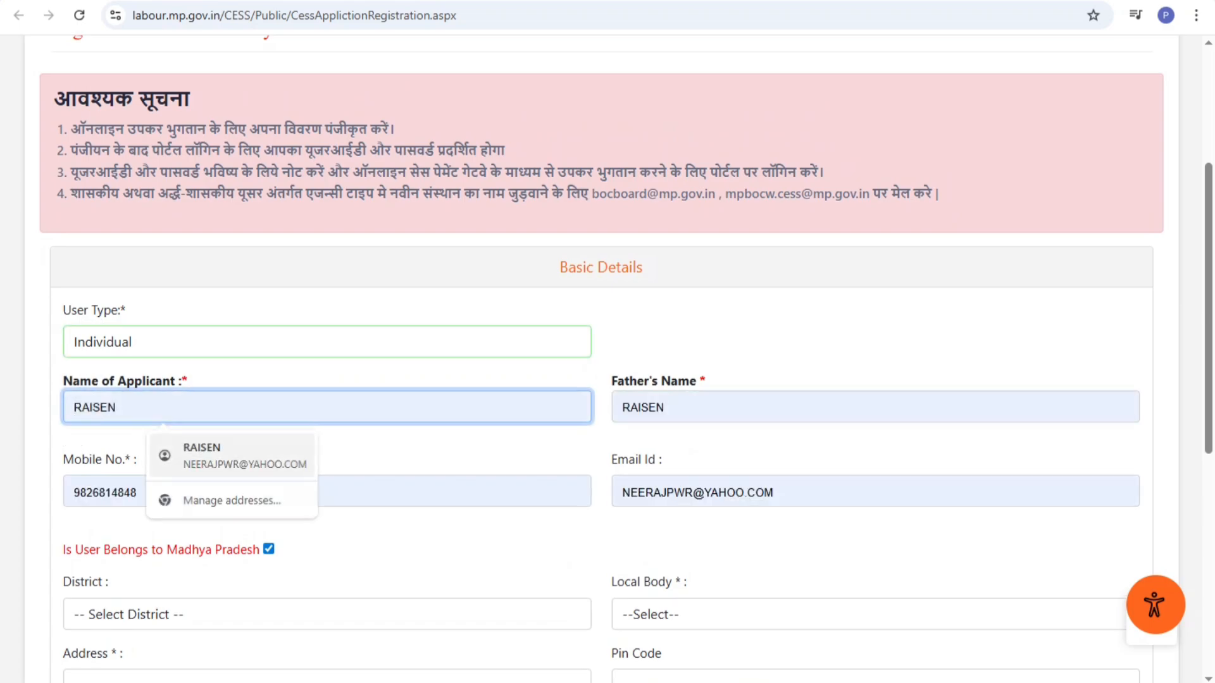
key(Return)
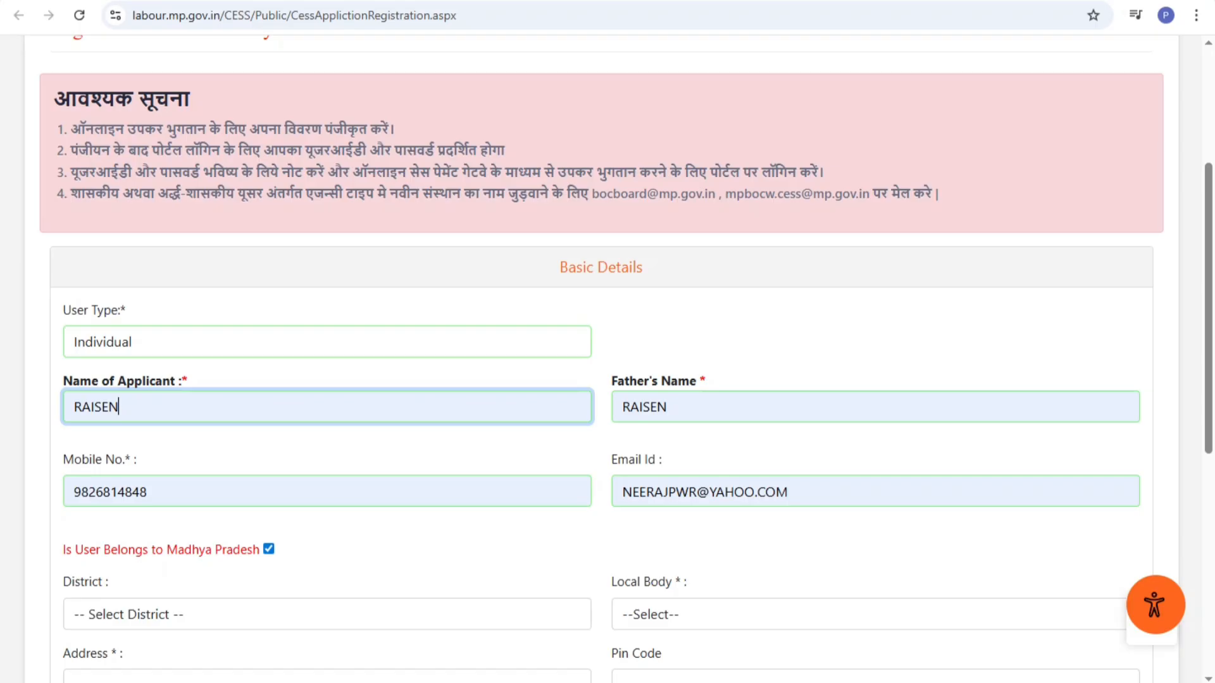
key(BackSpace)
key(BackSpace)
key(BackSpace)
key(BackSpace)
key(BackSpace)
key(BackSpace)
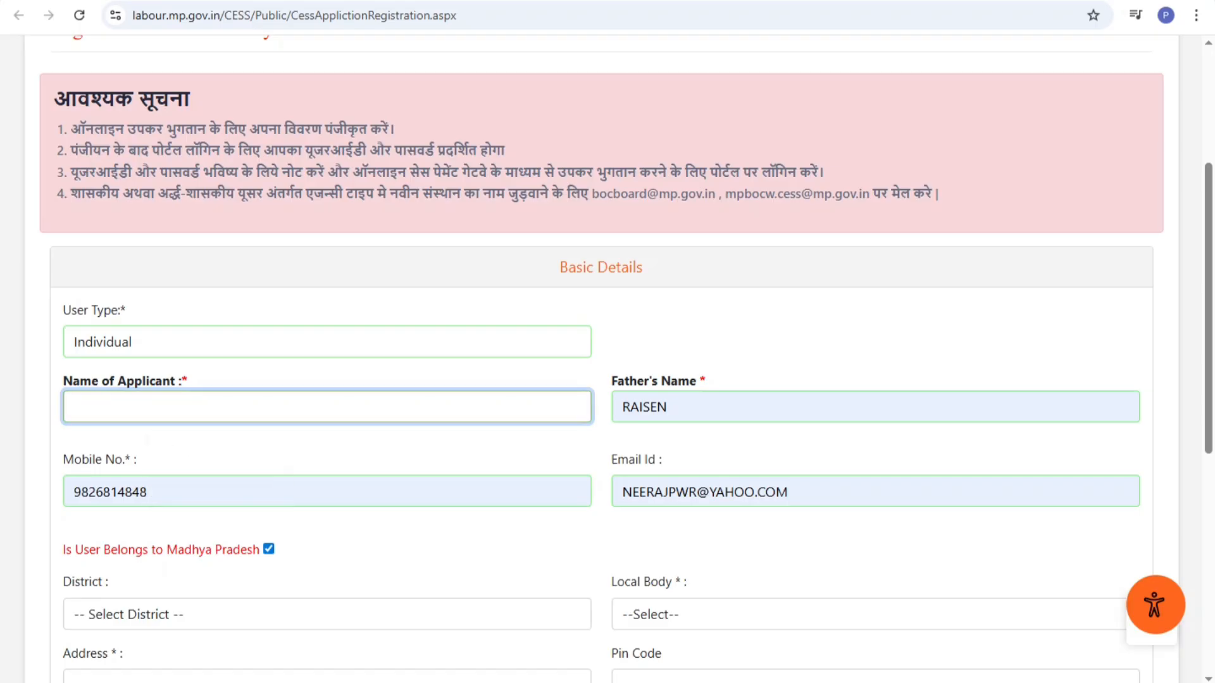
key(Tab)
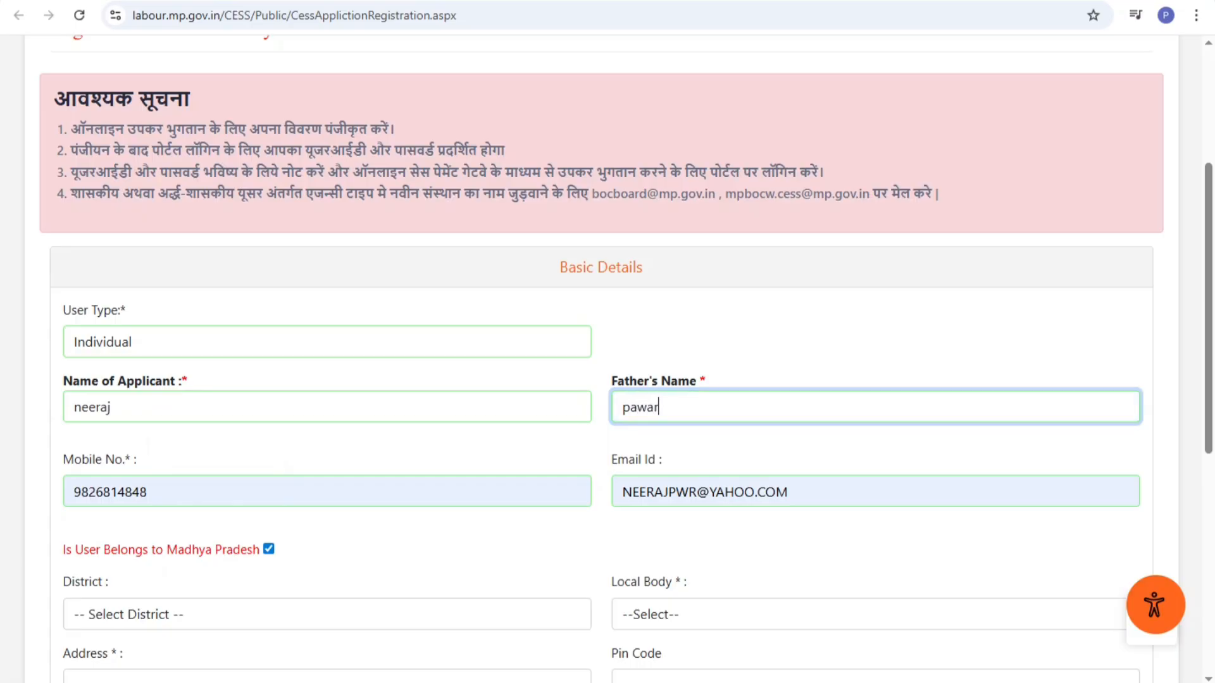
scroll(601, 359, down, 2)
Set District to RAISEN and Local Body to Nagar Palika, Mandideep
click(328, 446)
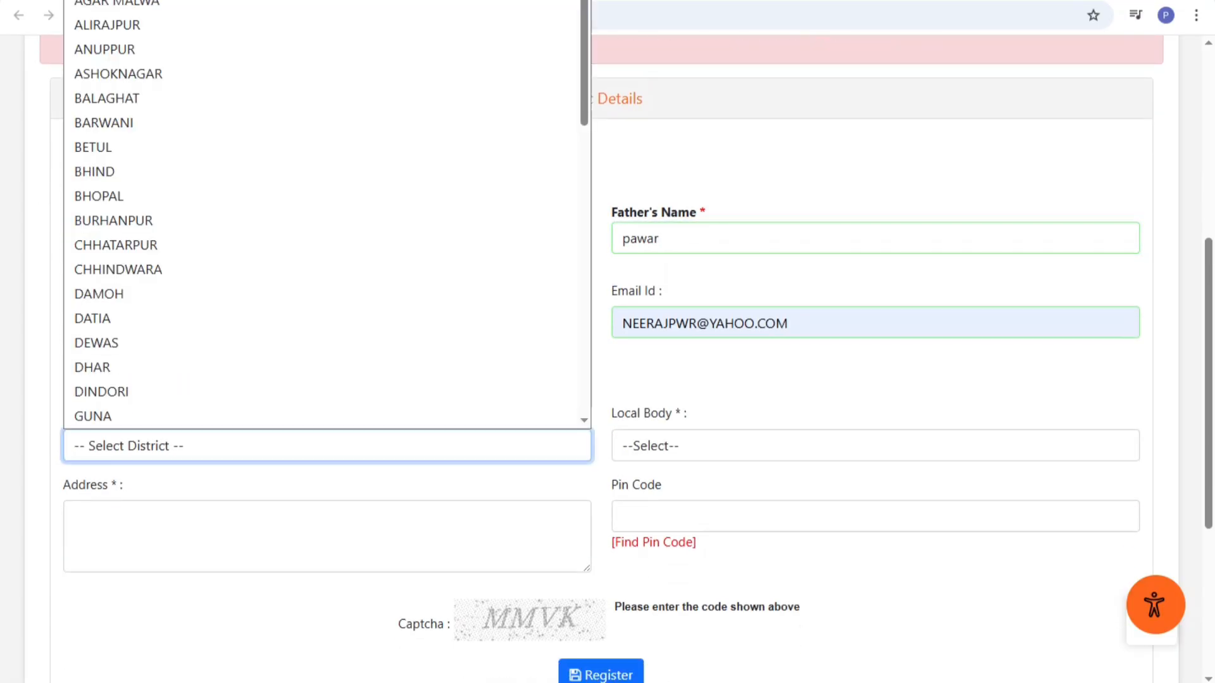
key(r)
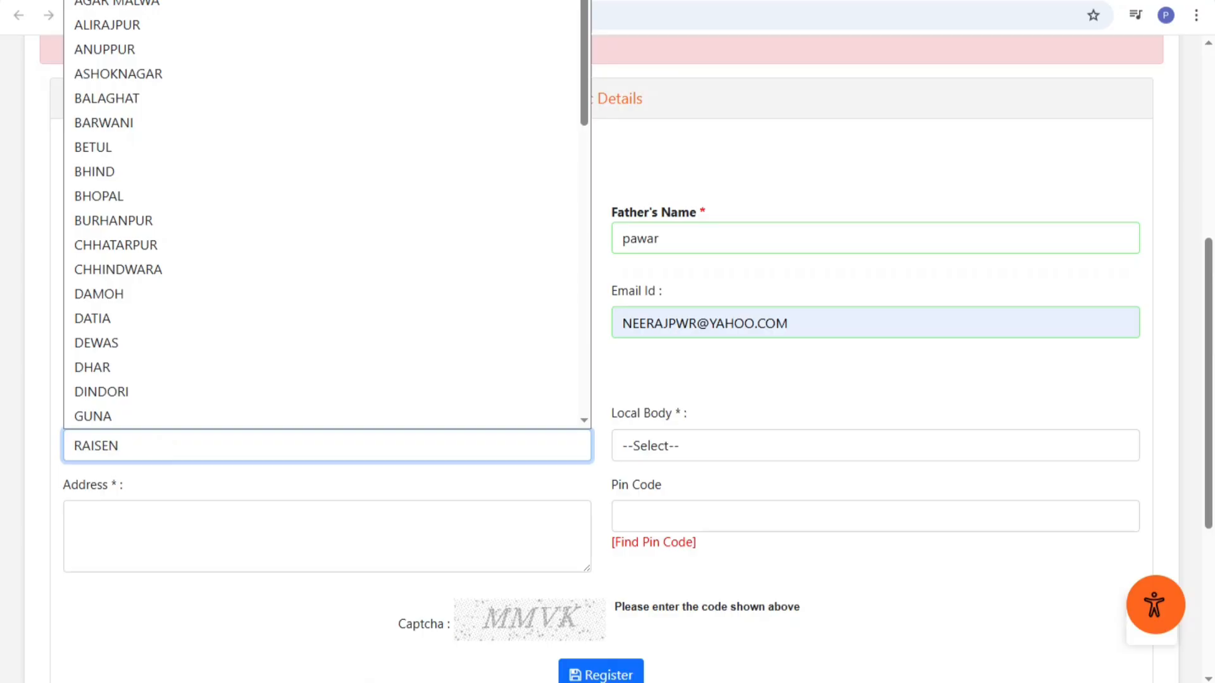
key(Return)
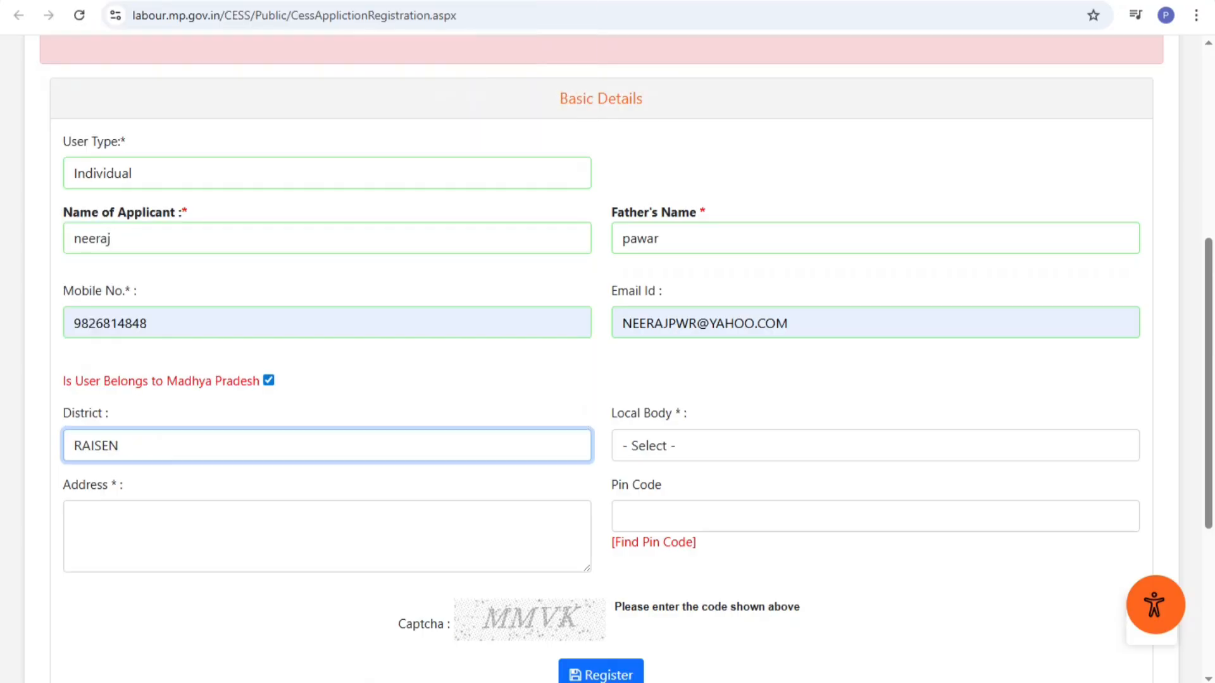
click(875, 446)
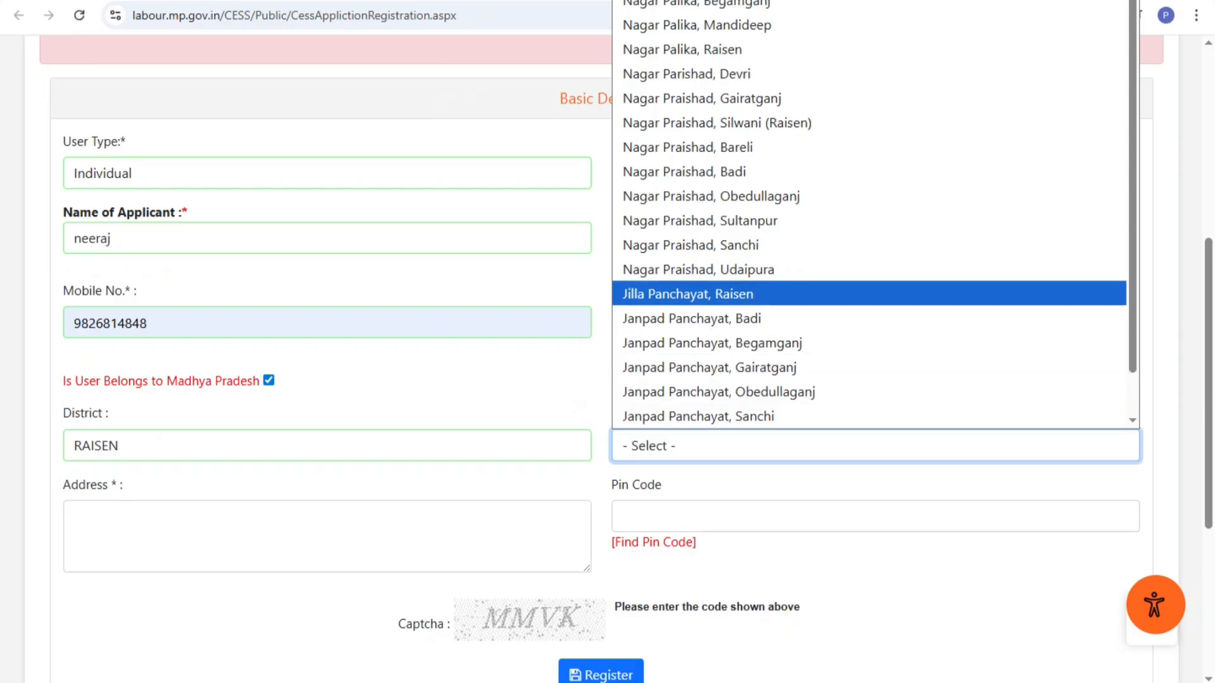
key(Return)
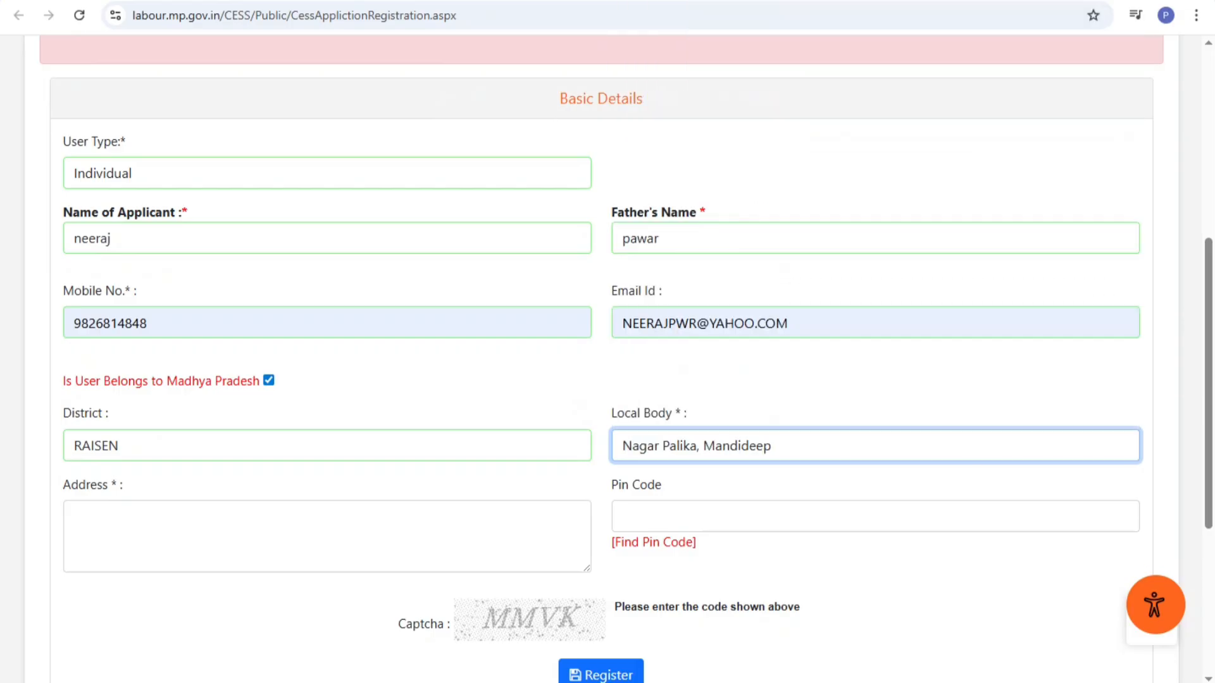
Fill the saved address and pin code, and enter the displayed captcha code
click(328, 536)
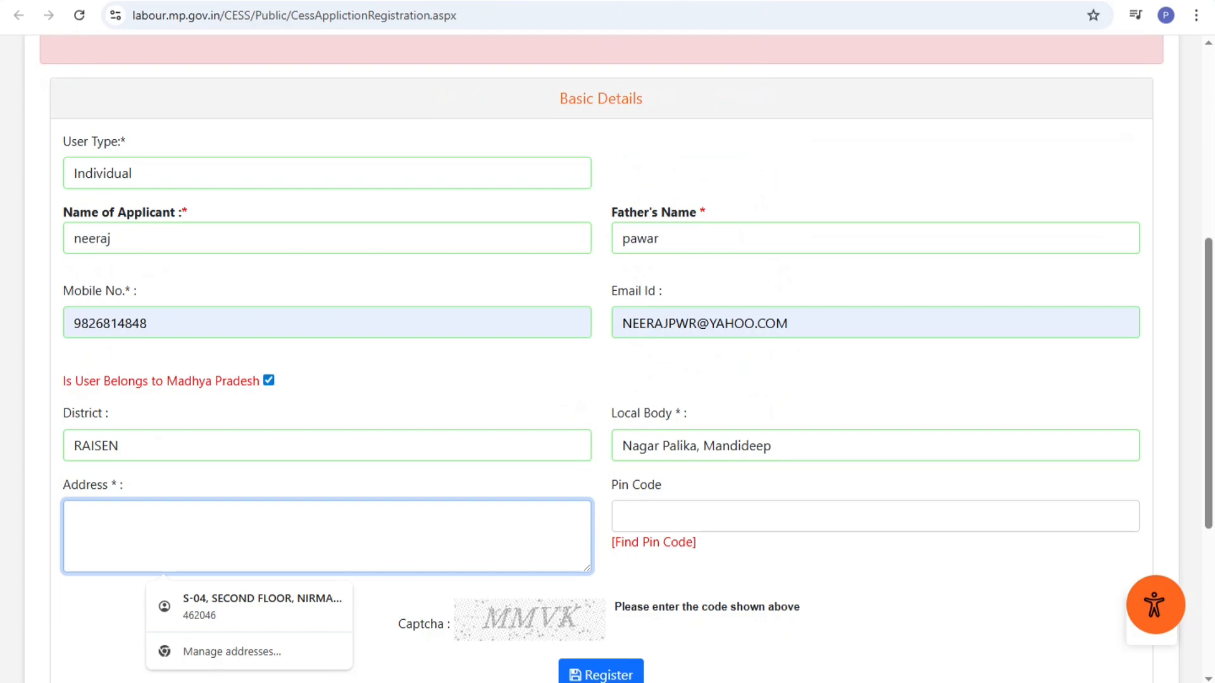
click(249, 606)
scroll(601, 359, down, 1)
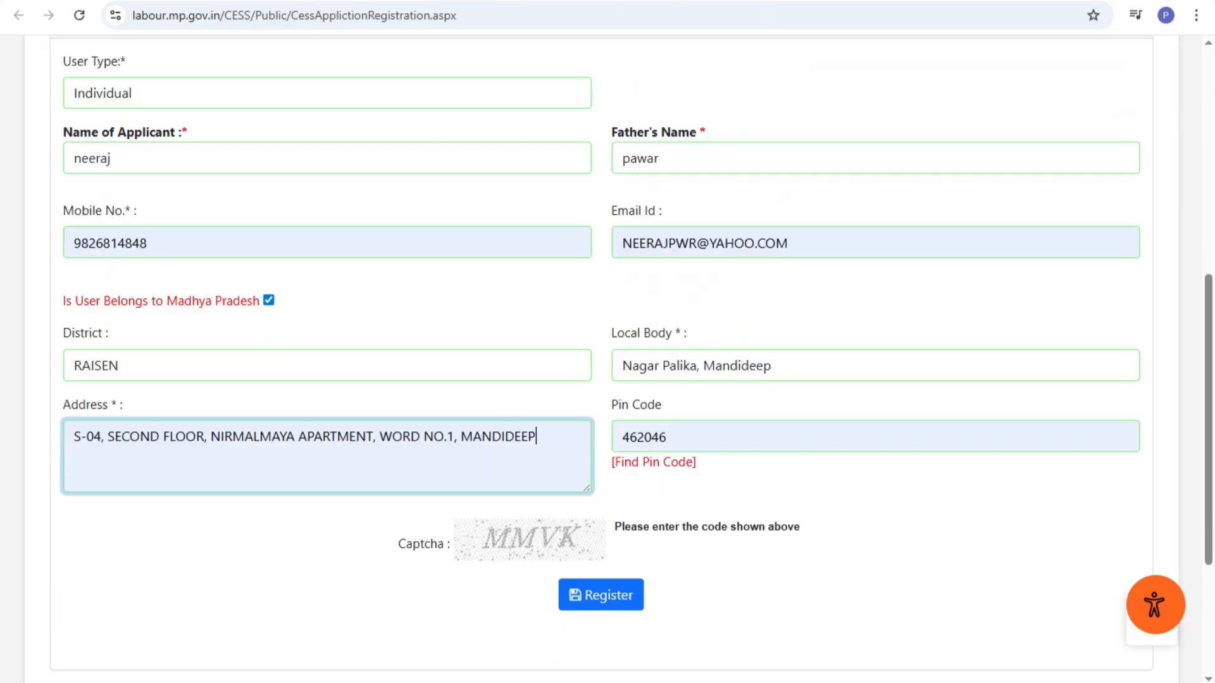
scroll(601, 359, down, 2)
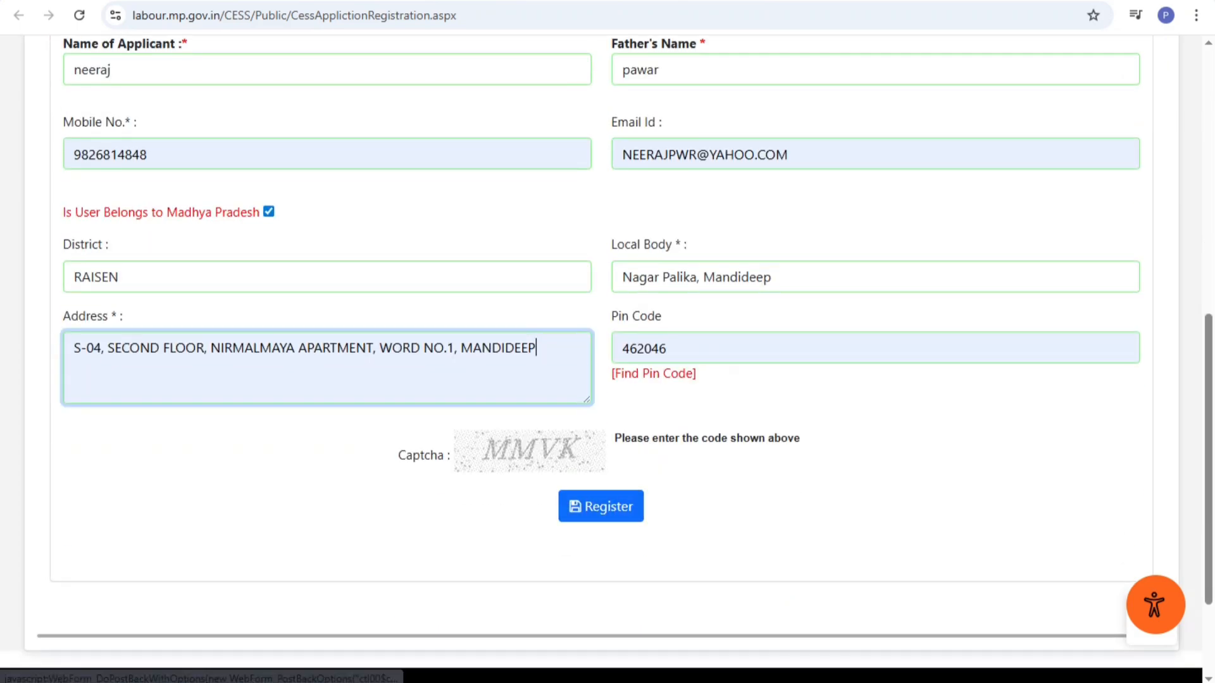
click(645, 455)
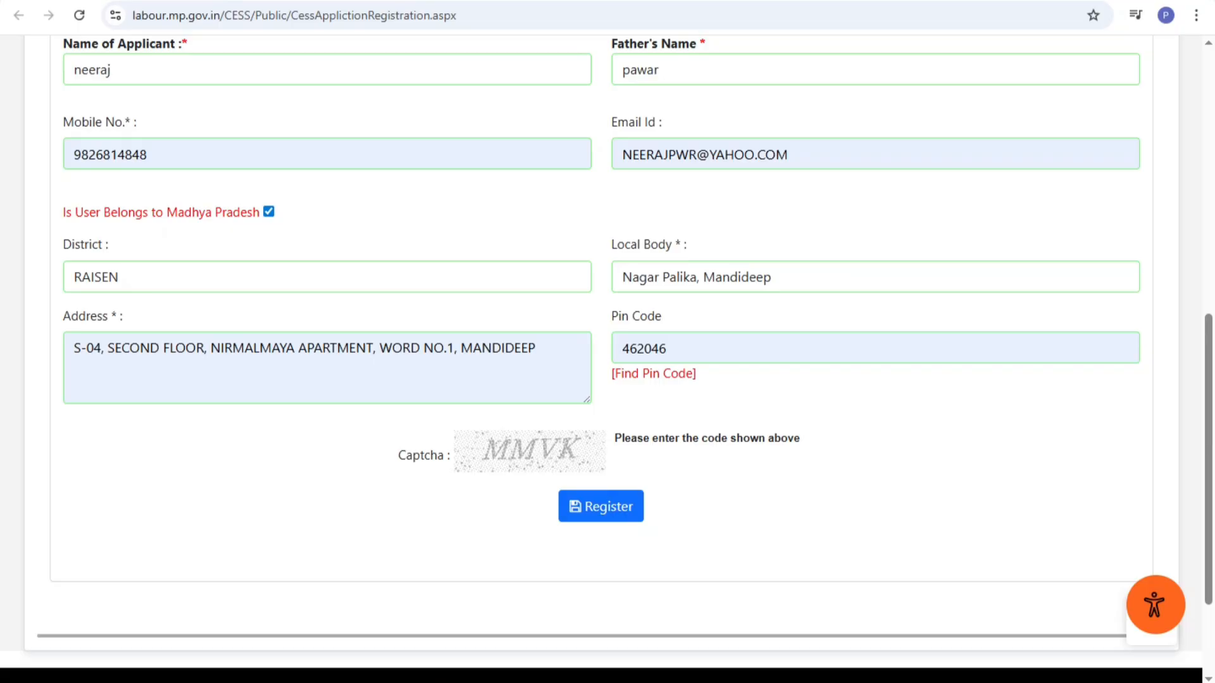
text(MMVK)
scroll(601, 506, up, 1)
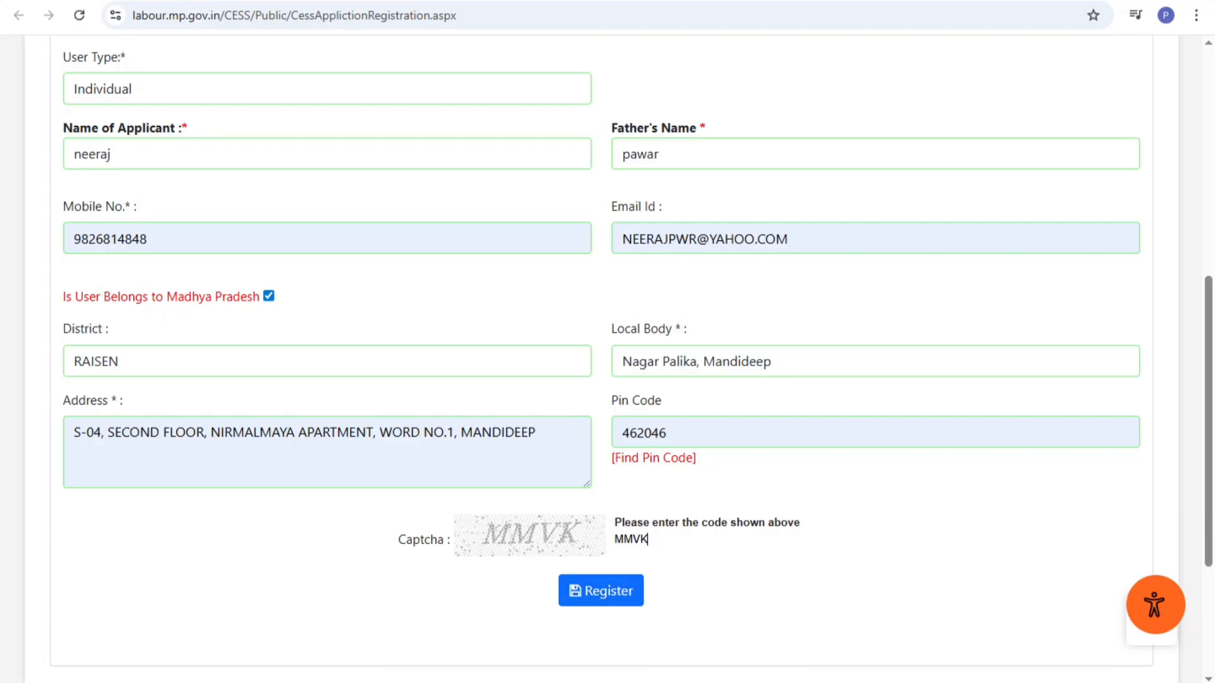
Register the cess account and close the popup showing the issued user ID and password
click(600, 590)
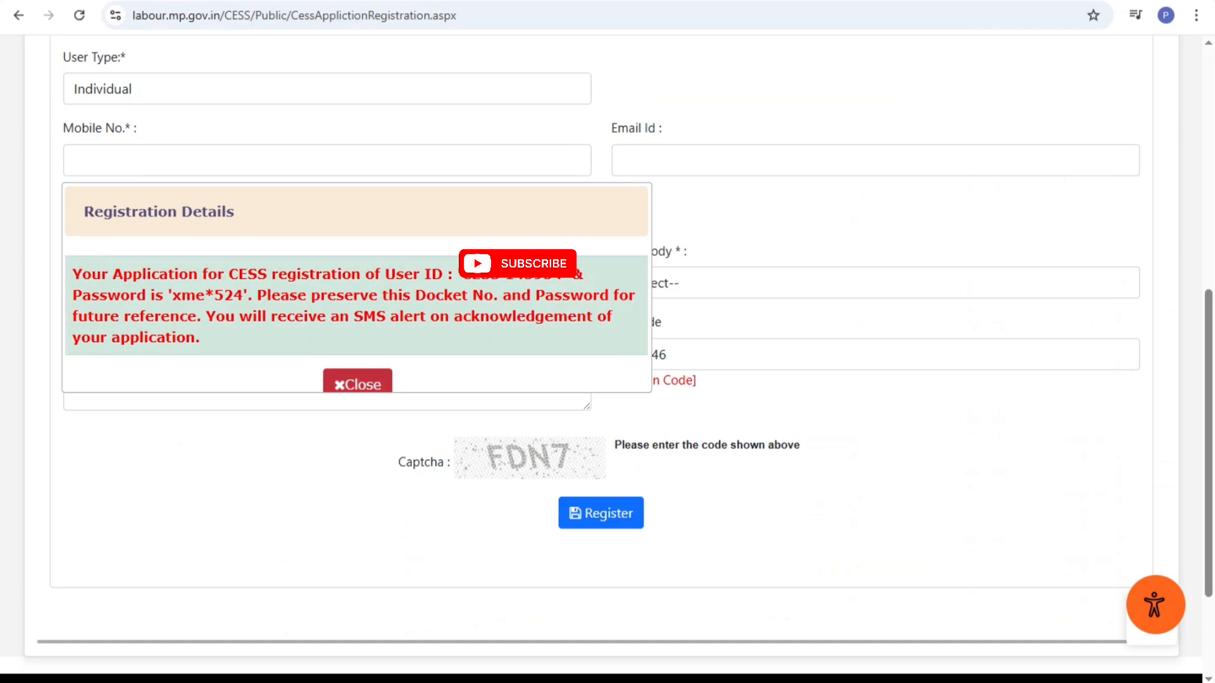
click(358, 383)
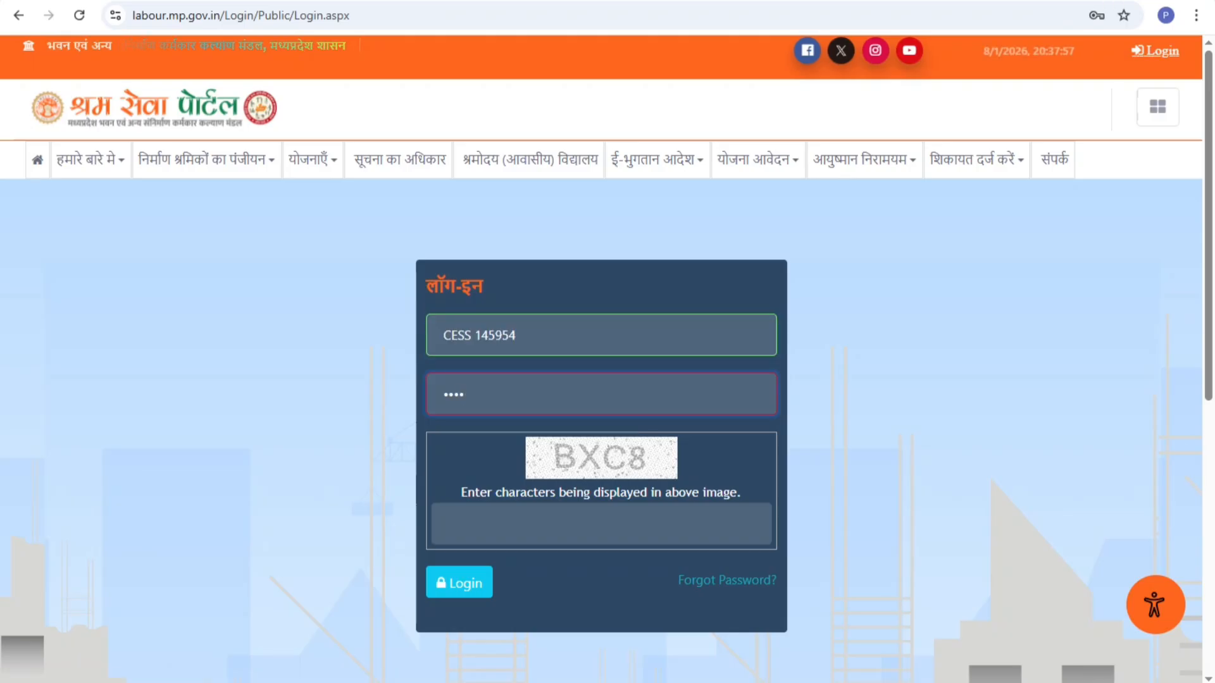
Log in with the issued password and captcha, save the password, and confirm the mobile number
text(***)
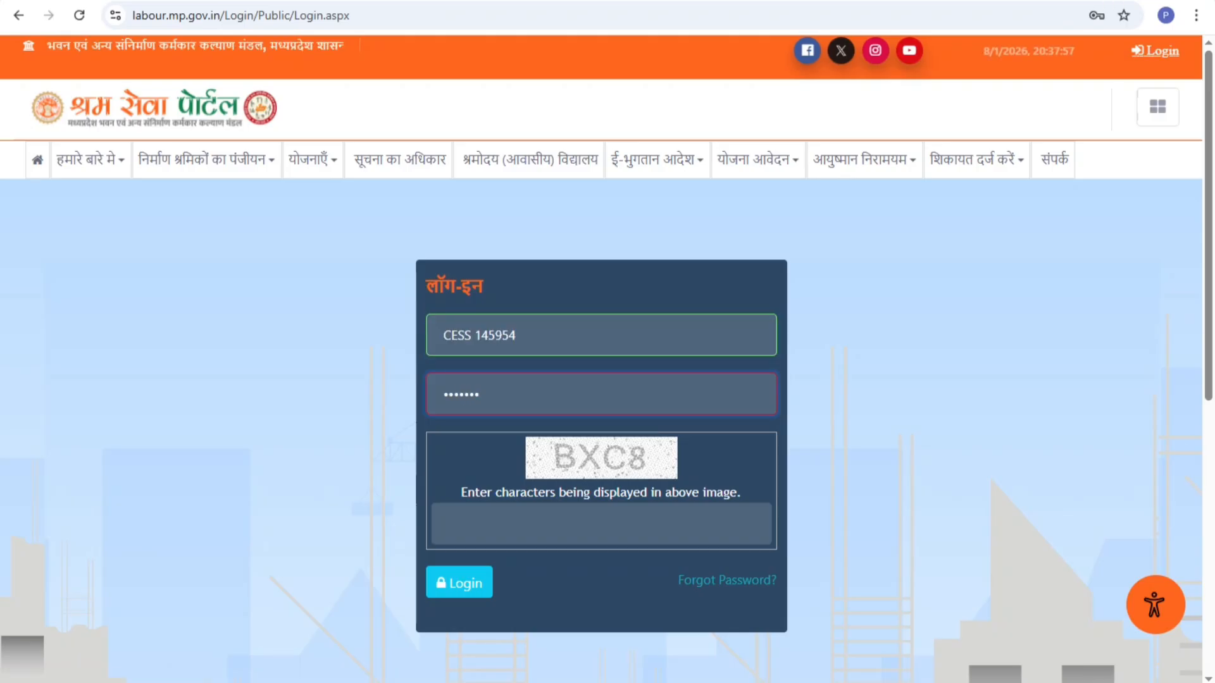
click(449, 523)
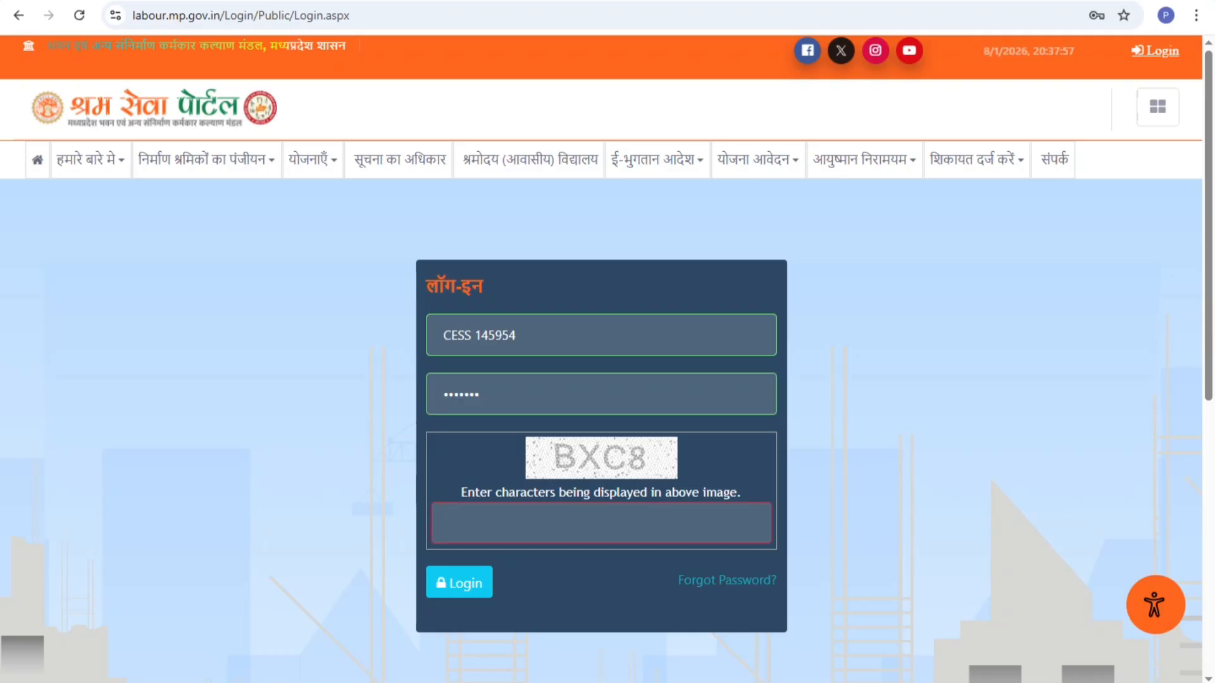
text(B)
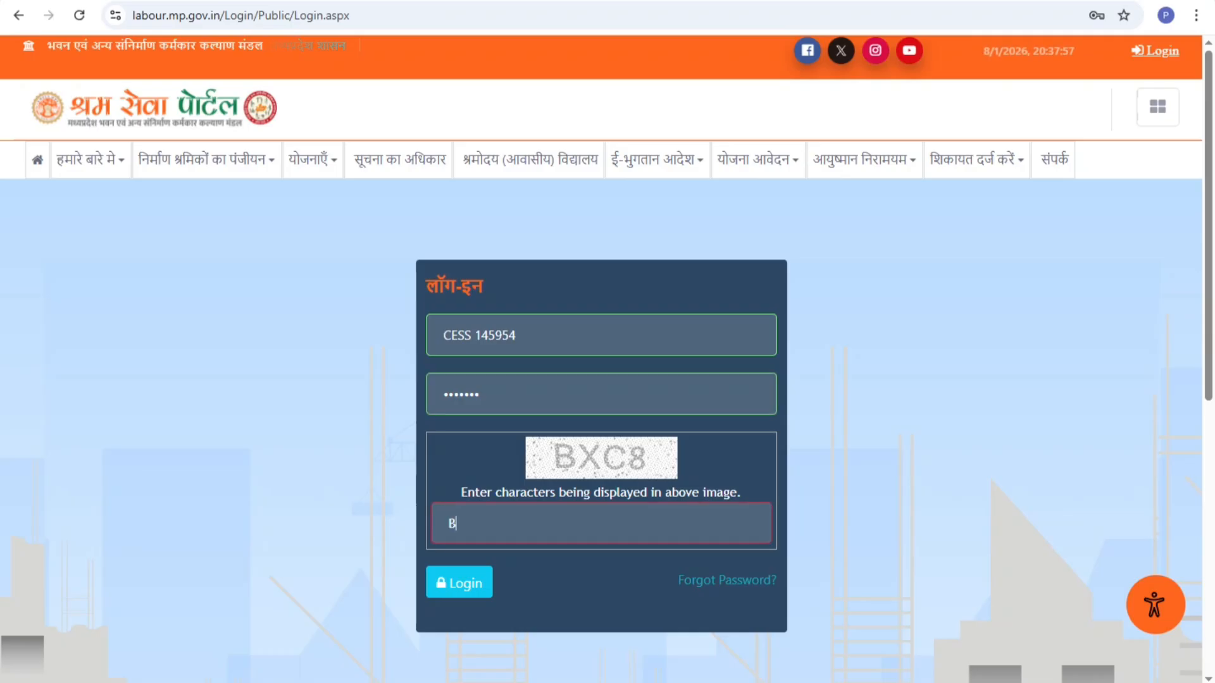
text(XC8)
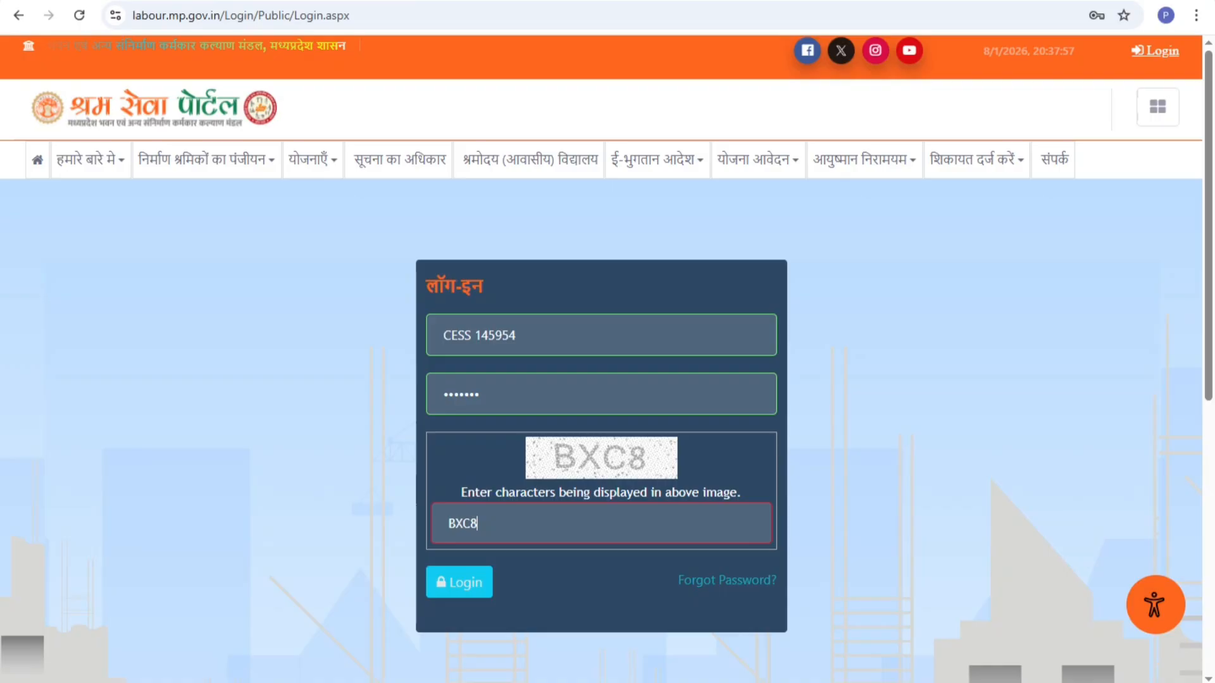
click(458, 582)
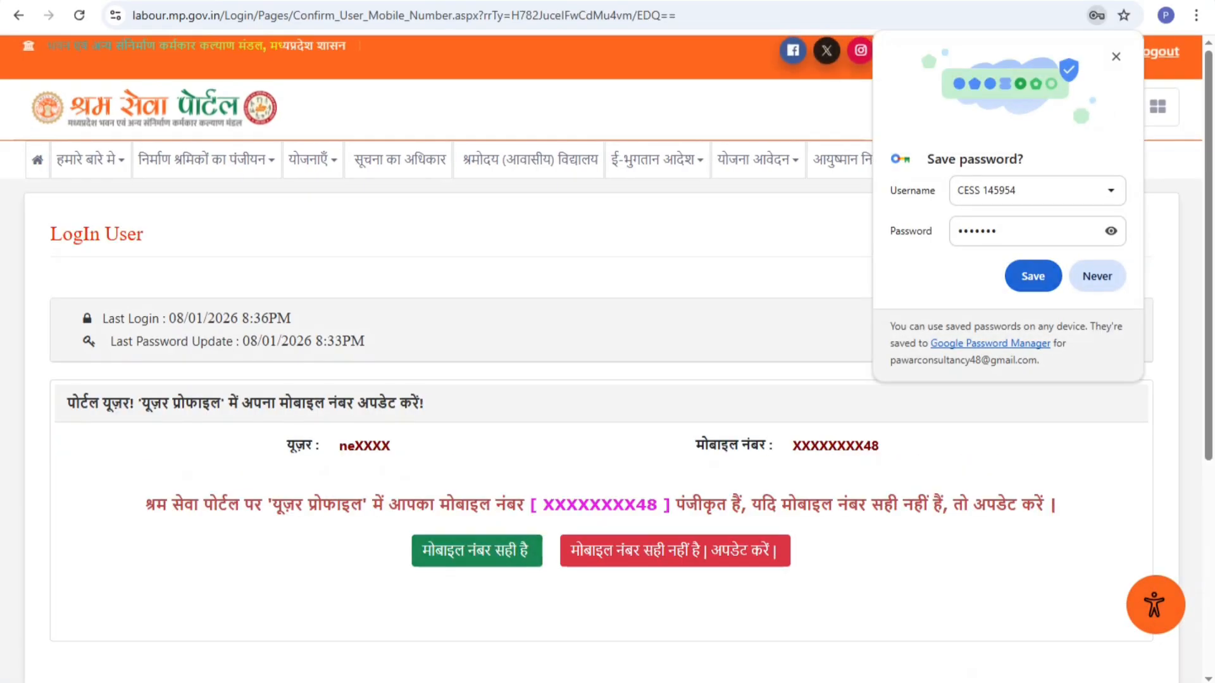
click(1033, 277)
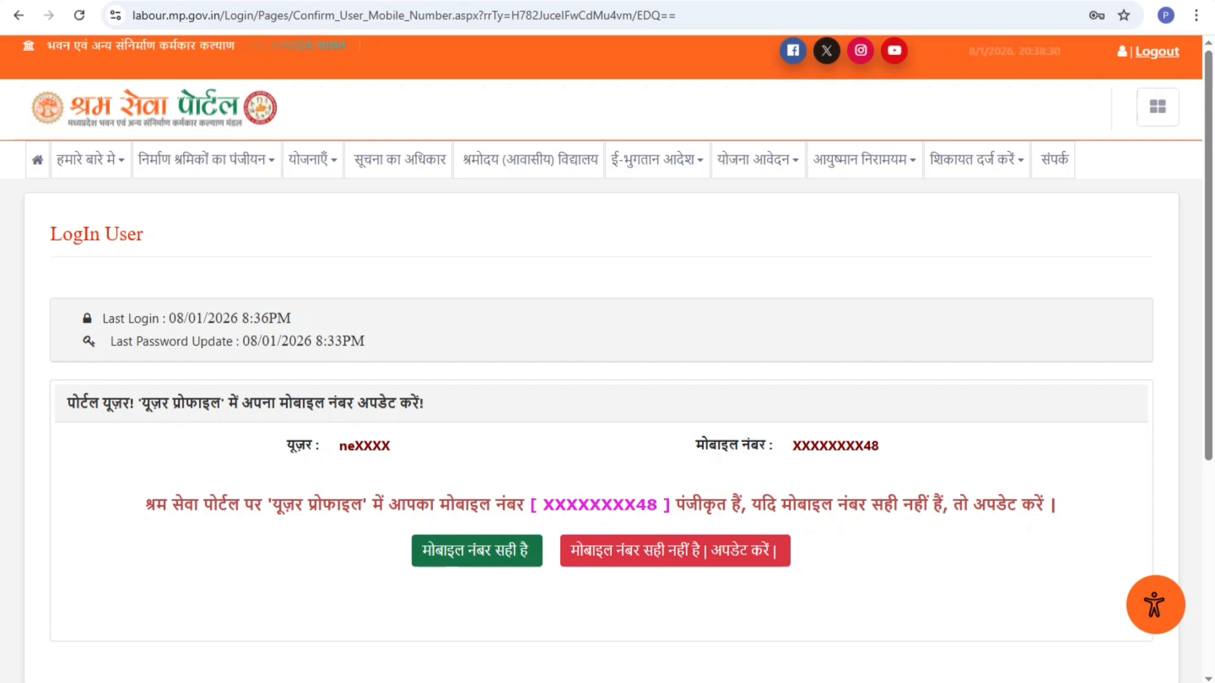
click(477, 551)
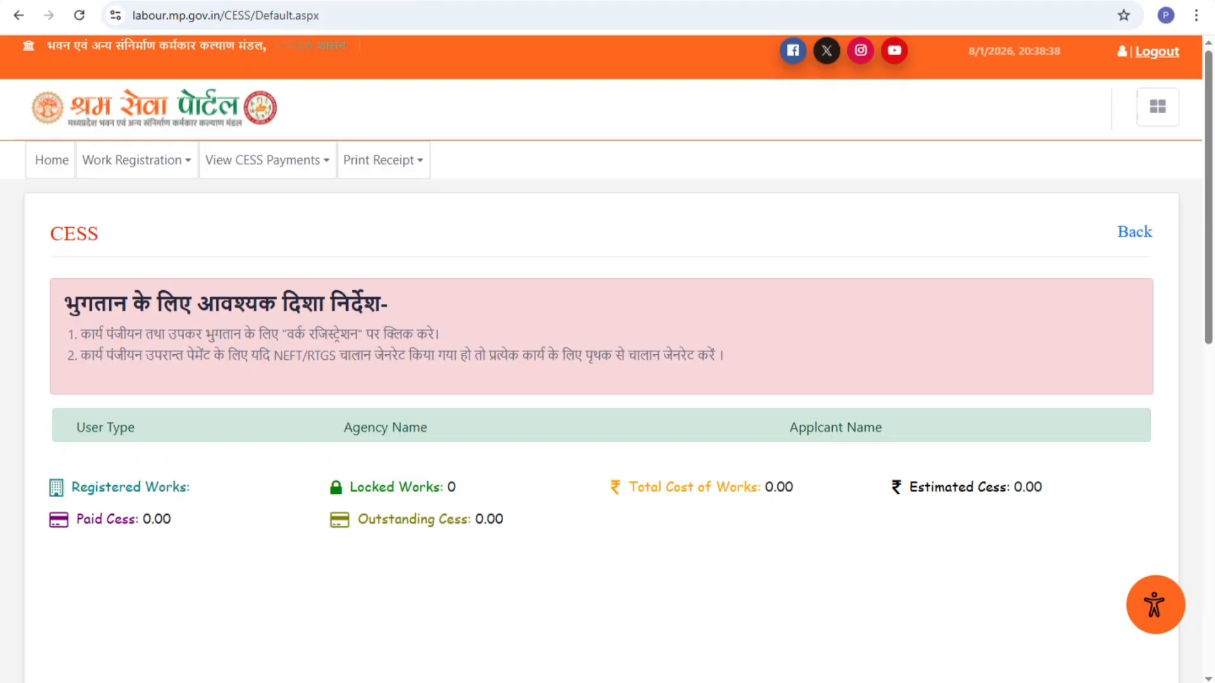
Open the Work Registration > Register / Update Works form
mouse_move(267, 161)
click(135, 161)
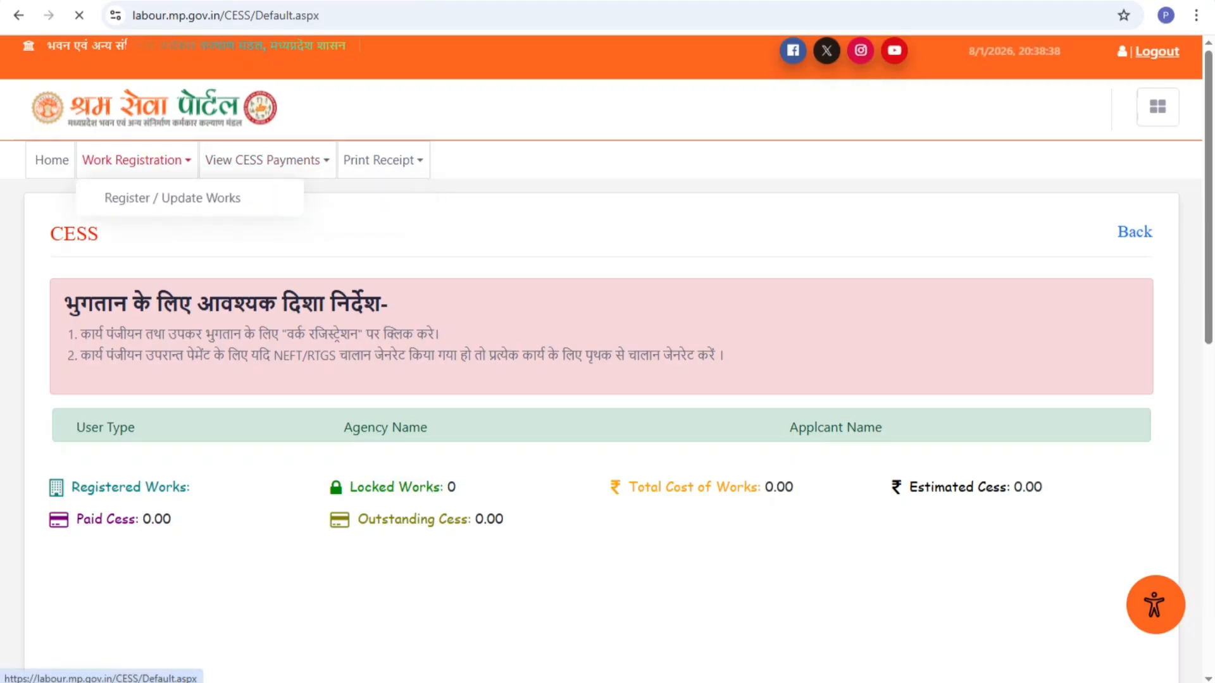
mouse_move(136, 160)
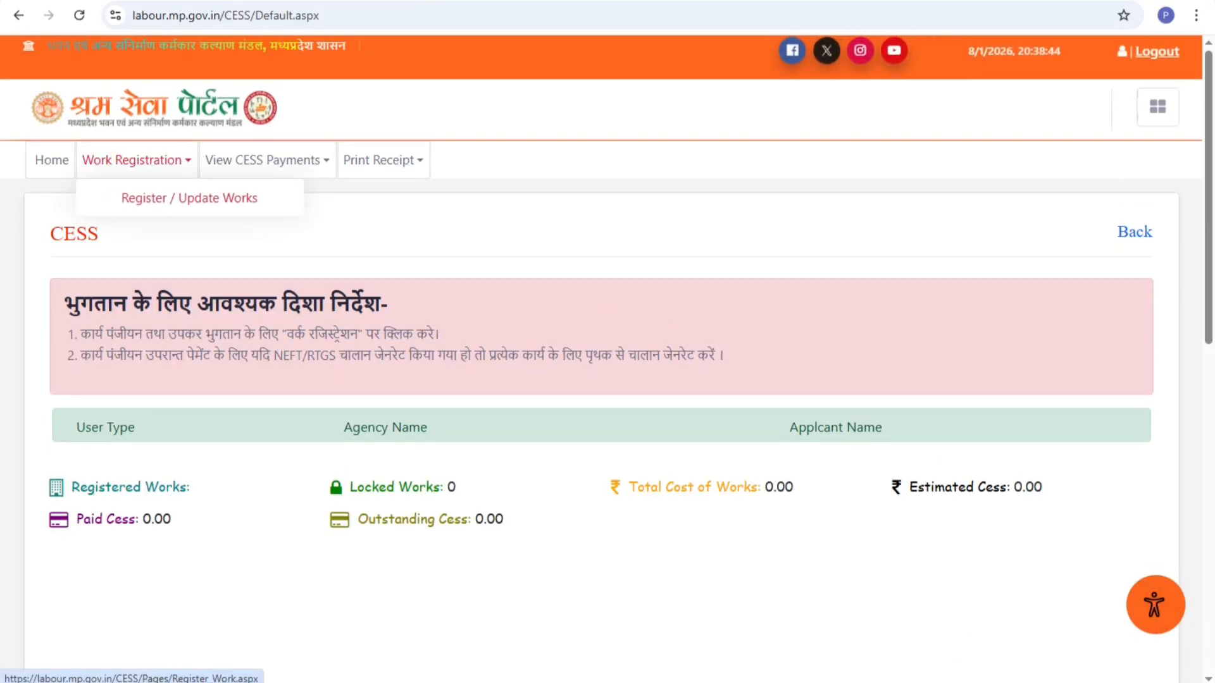
click(192, 198)
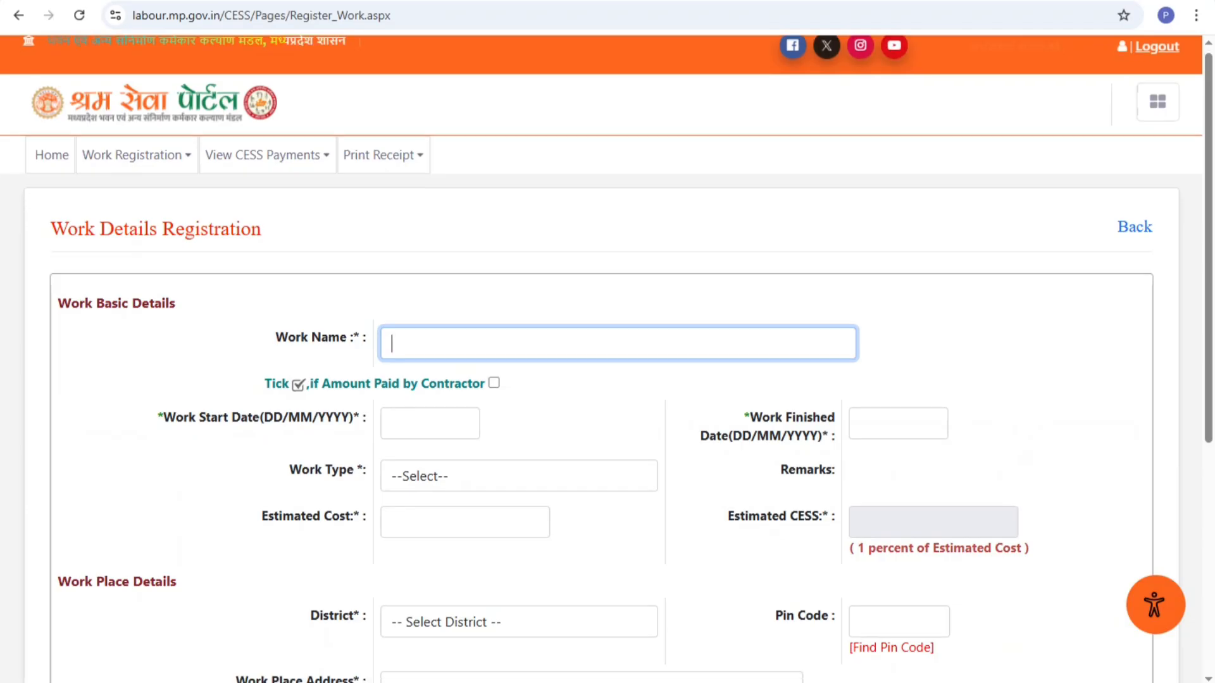
scroll(608, 380, down, 3)
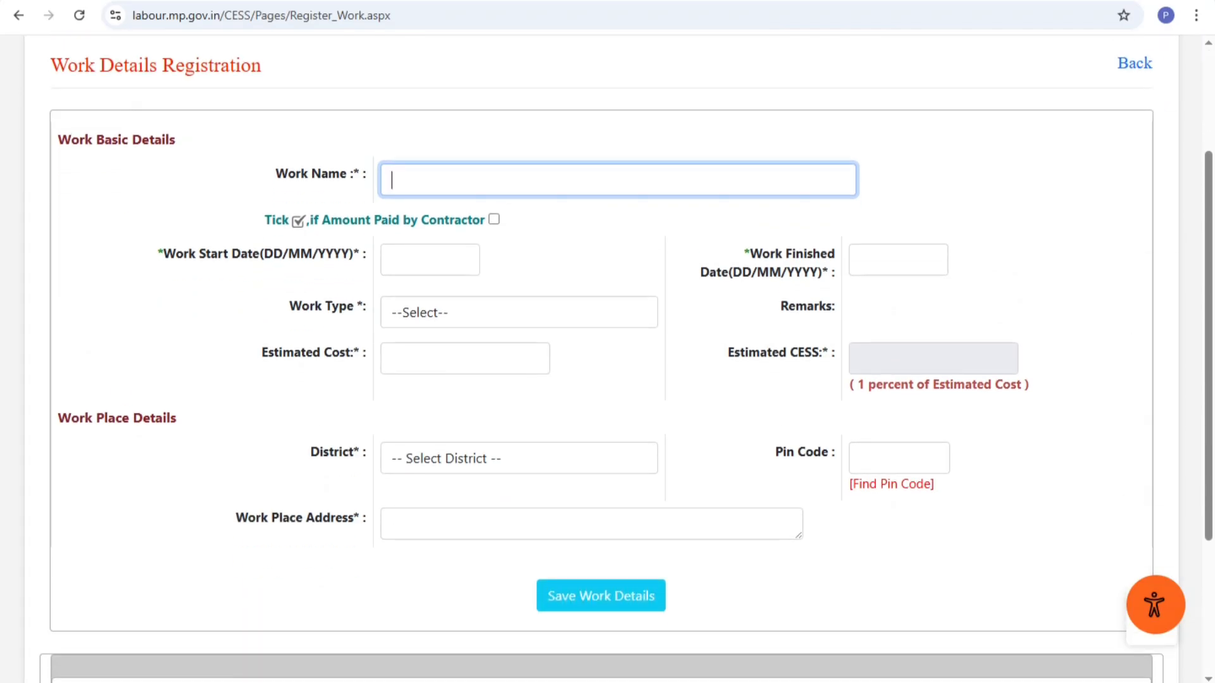
scroll(608, 341, down, 2)
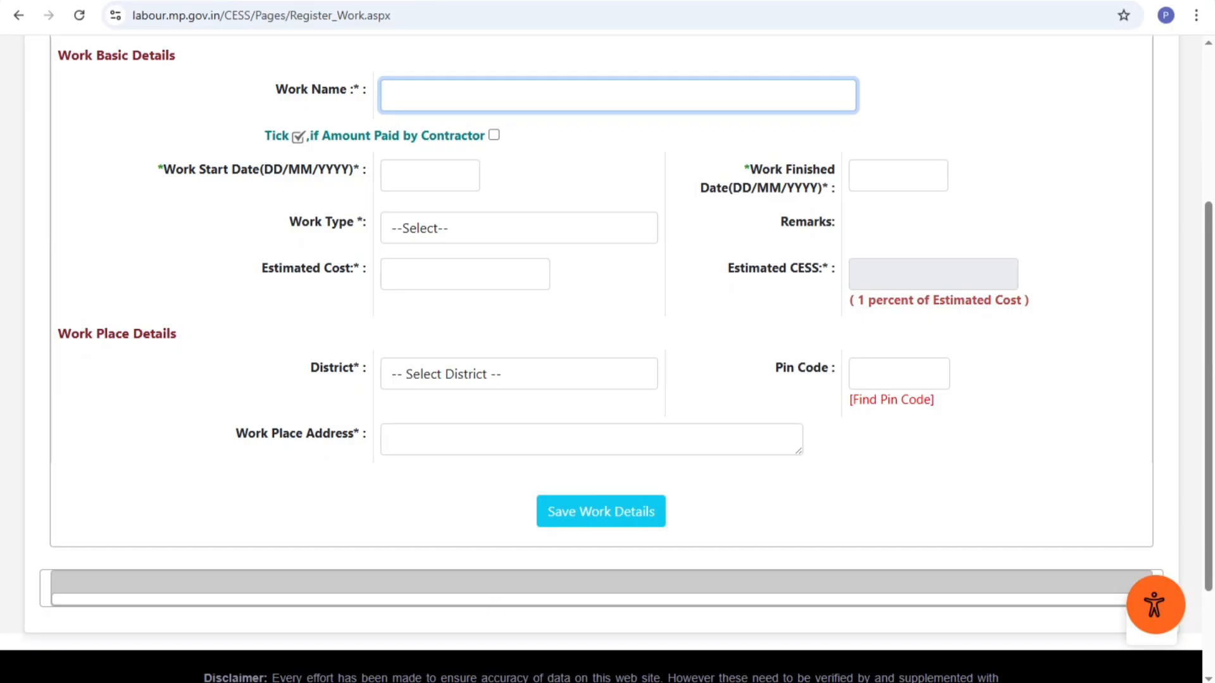
Browse the work type list and cost field, then attempt an early save of the form
click(519, 229)
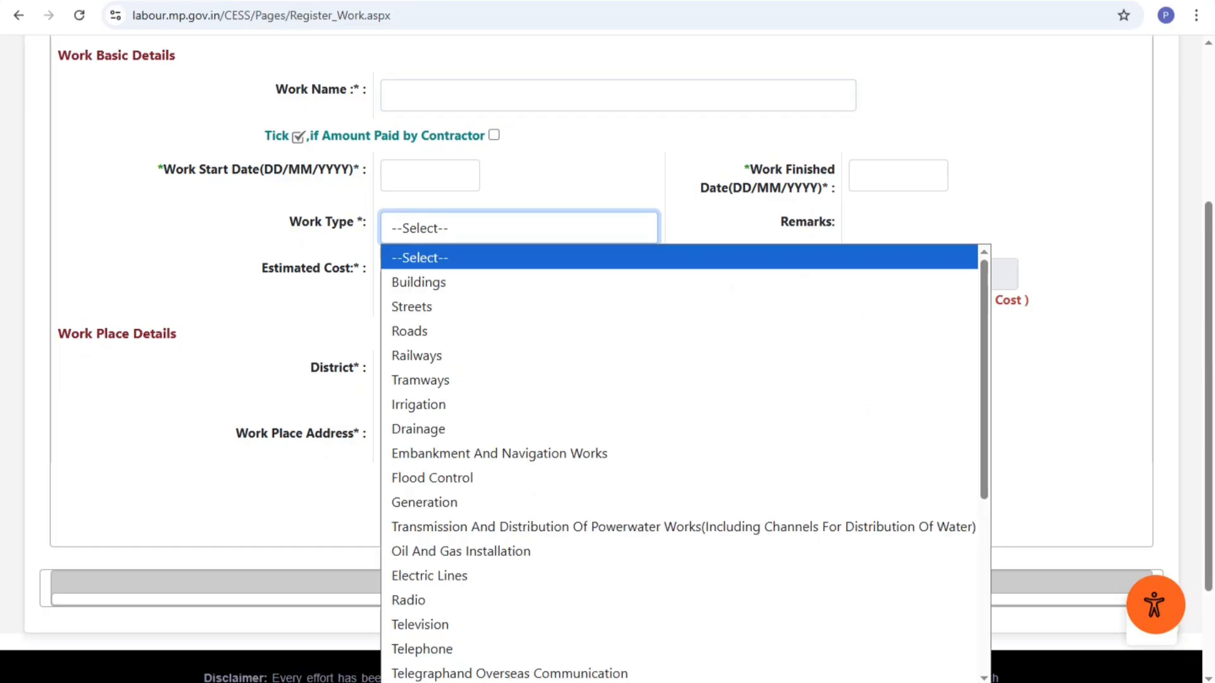
key(Down)
key(Down)
key(Down)
key(Down)
key(Down)
key(Down)
key(Down)
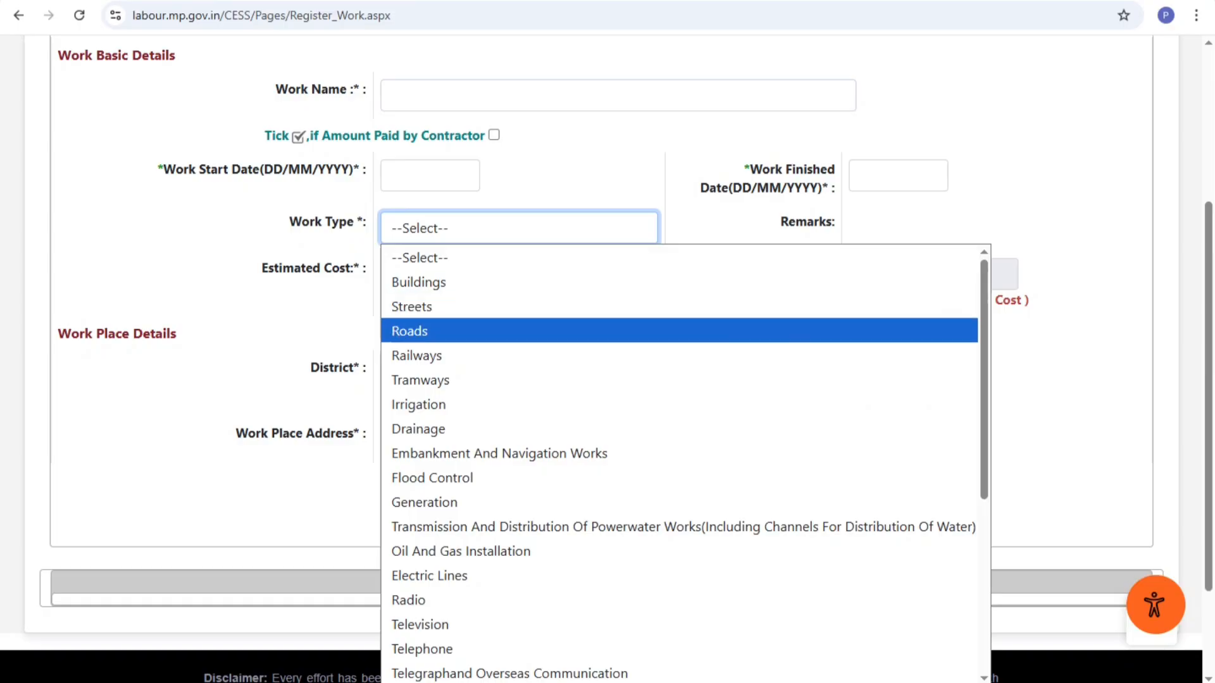
key(Down)
key(Down)
key(Down)
key(Down)
key(Down)
key(Down)
key(Down)
key(Down)
key(Down)
key(Down)
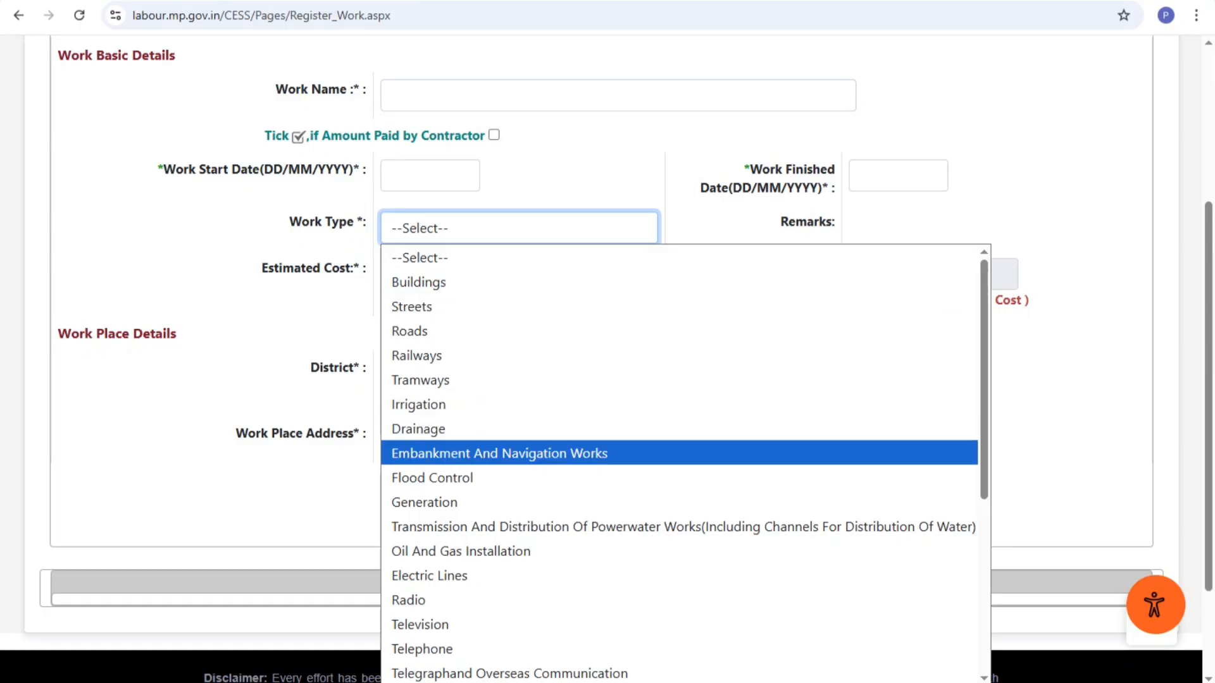
key(Up)
key(Up)
key(Up)
key(Up)
key(Up)
key(Up)
key(Up)
key(Up)
key(Up)
key(Up)
key(Up)
key(Up)
key(Up)
key(Up)
key(Up)
key(Up)
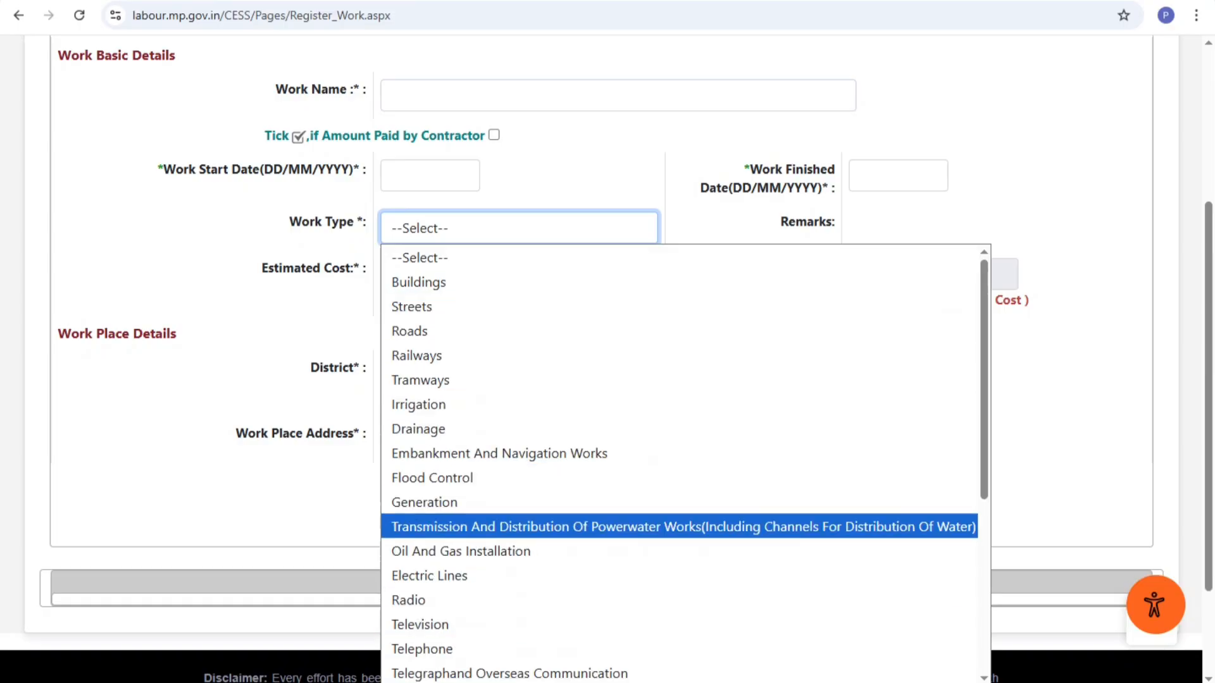
key(Escape)
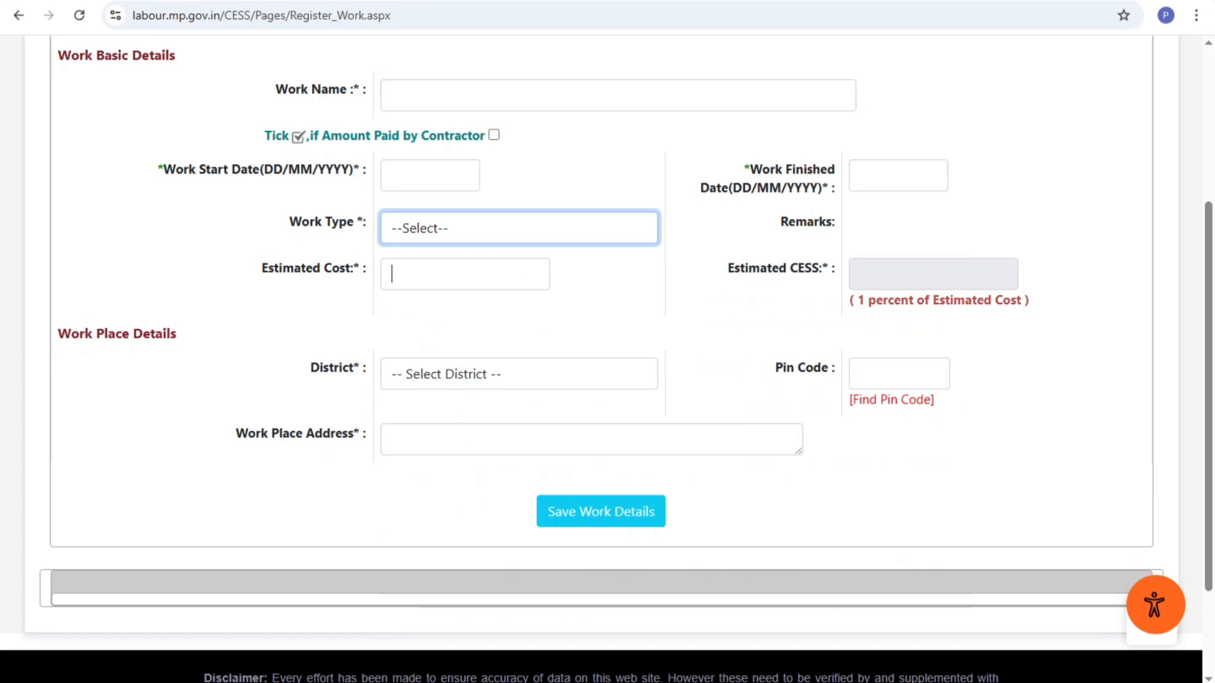
click(465, 274)
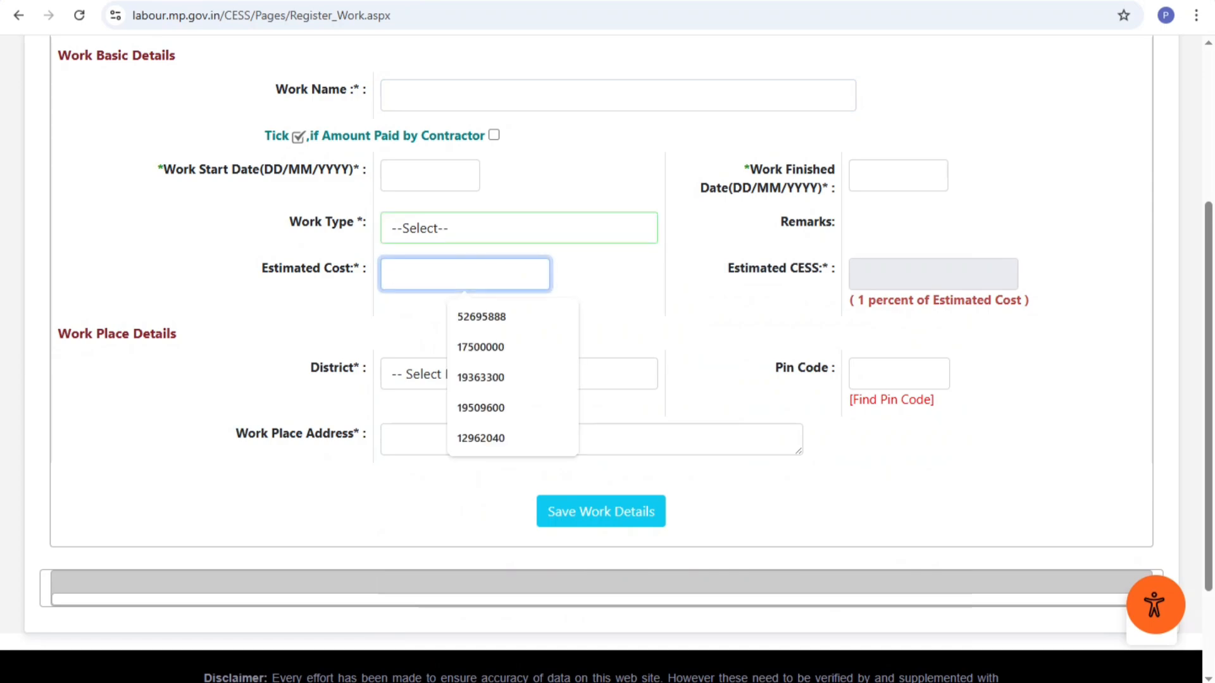
click(933, 274)
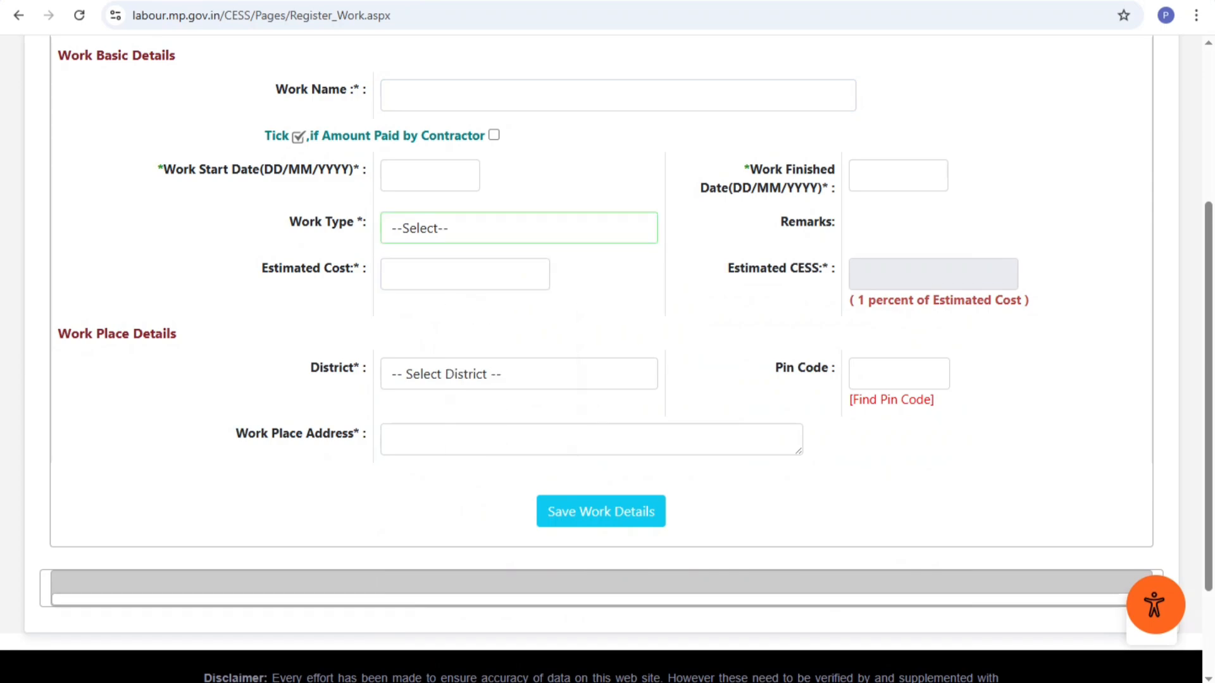
click(601, 511)
scroll(601, 443, up, 2)
Enter work name 'PAWAR CONCULTANCY SERVICES', start date 01/05/2025 and finish date 31/12/2025
click(617, 264)
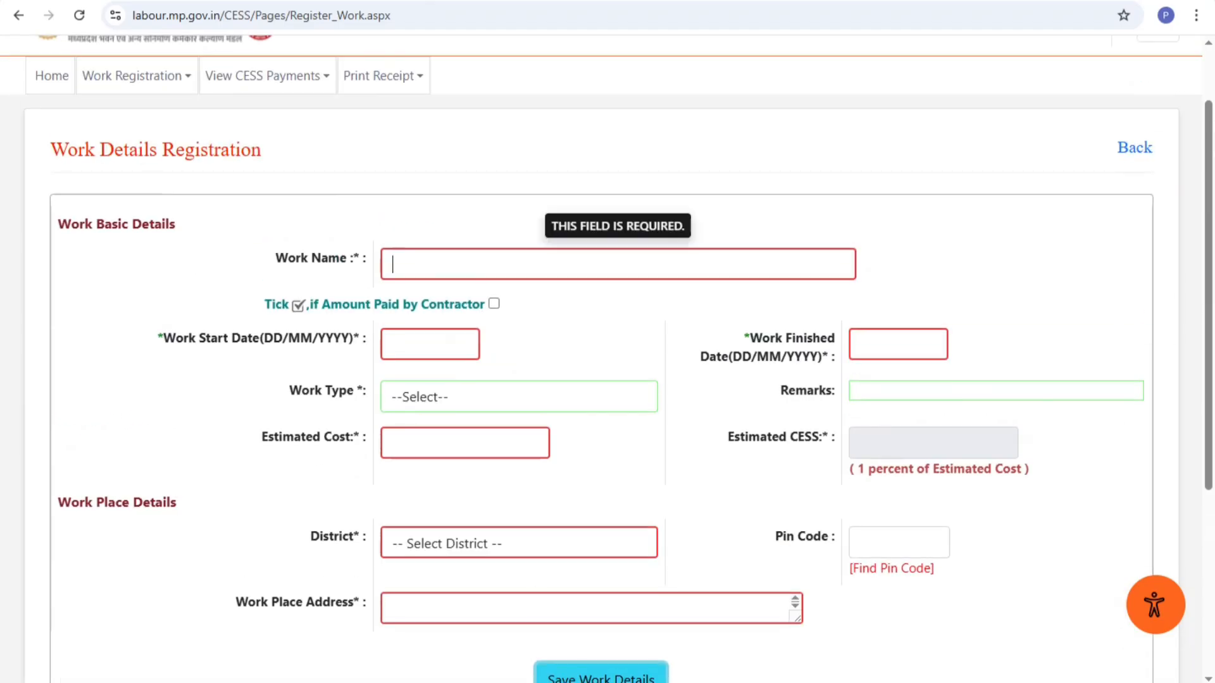
click(436, 221)
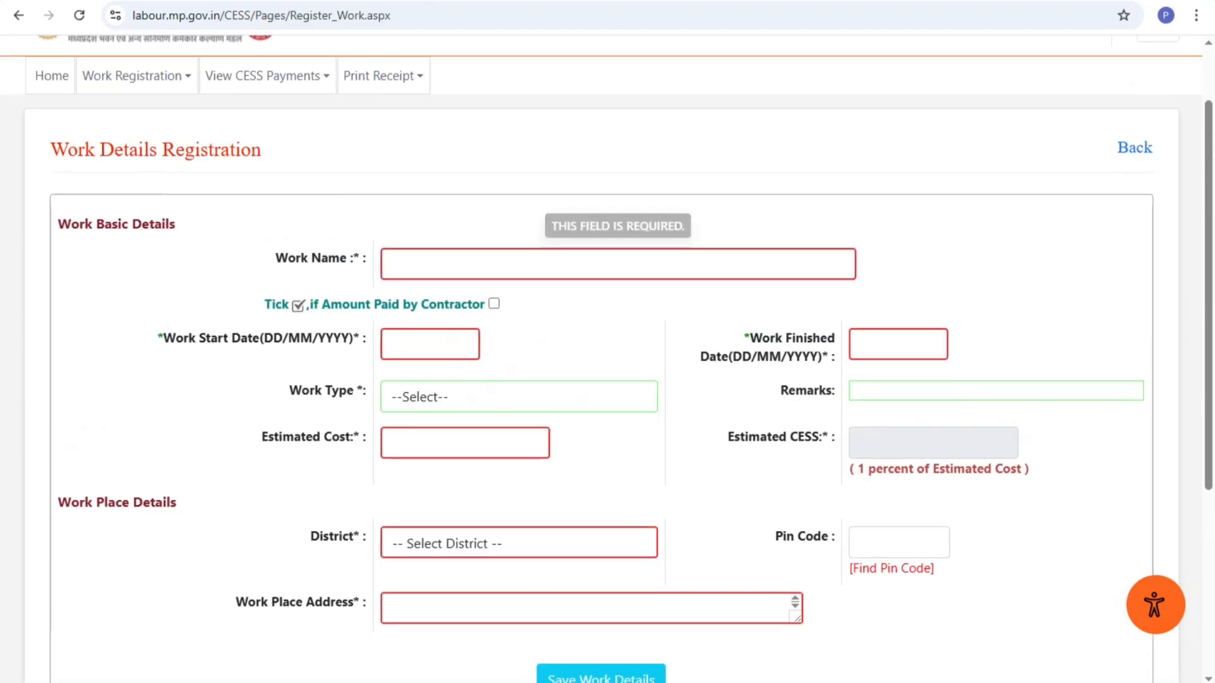
click(417, 264)
text(PAWAR CONCU)
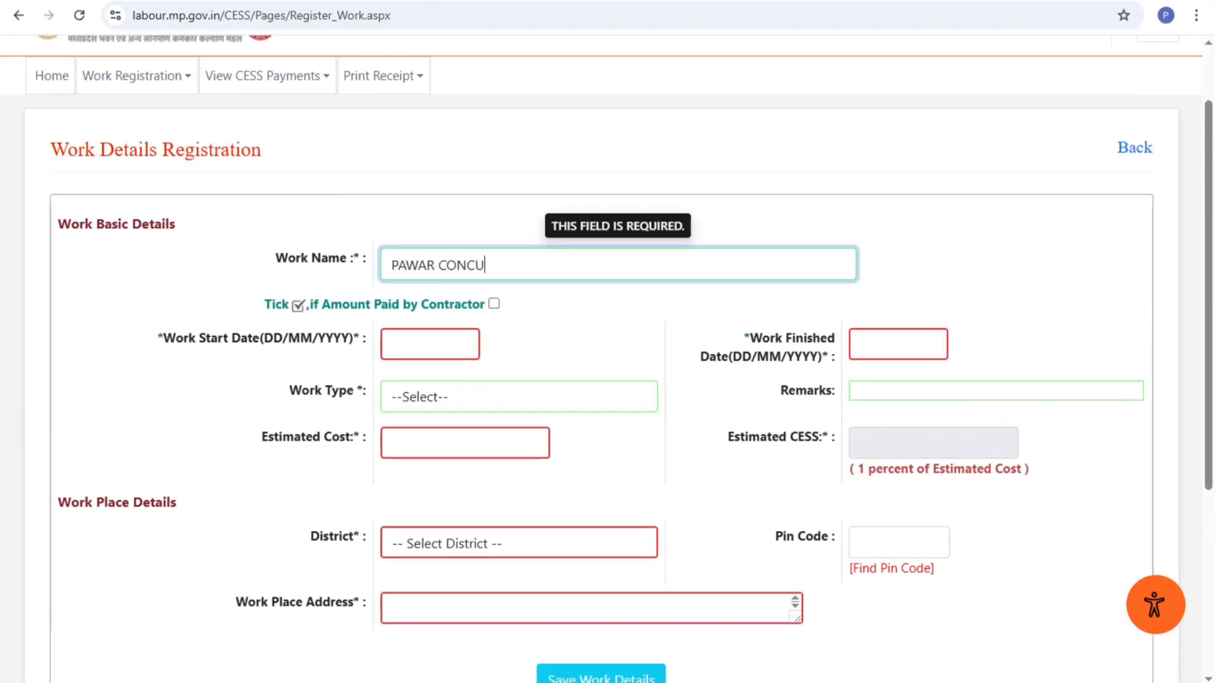
text(LTANCY SERVICES)
click(431, 344)
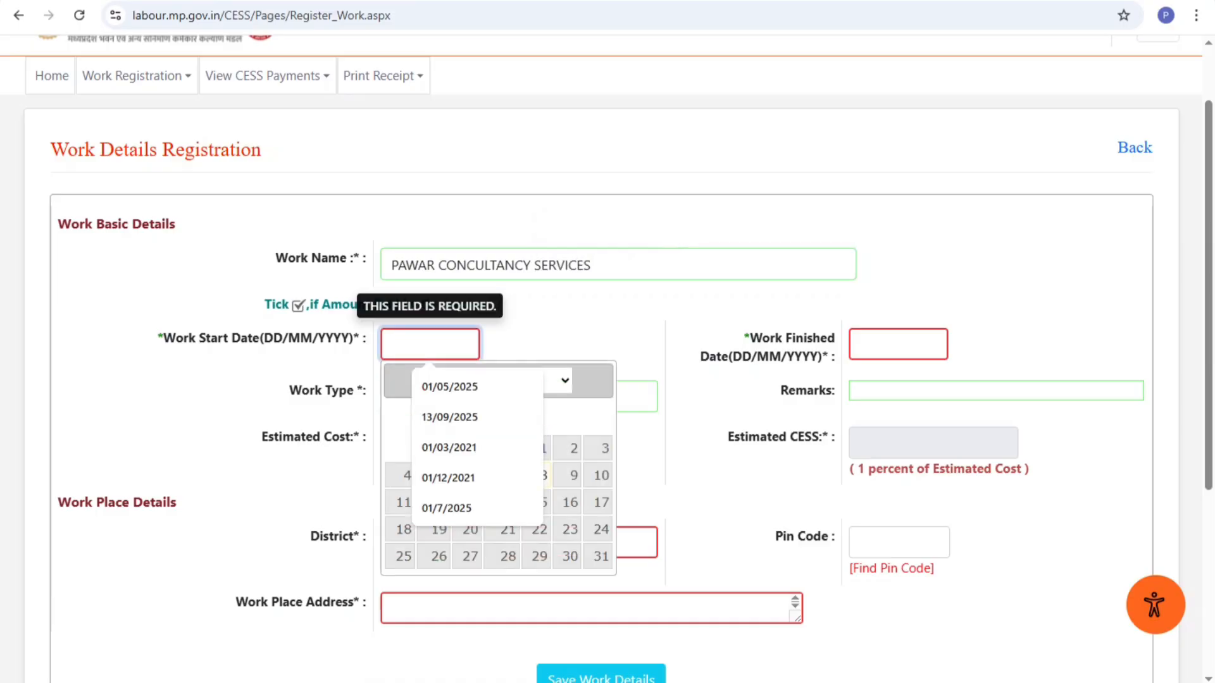
click(451, 388)
click(898, 344)
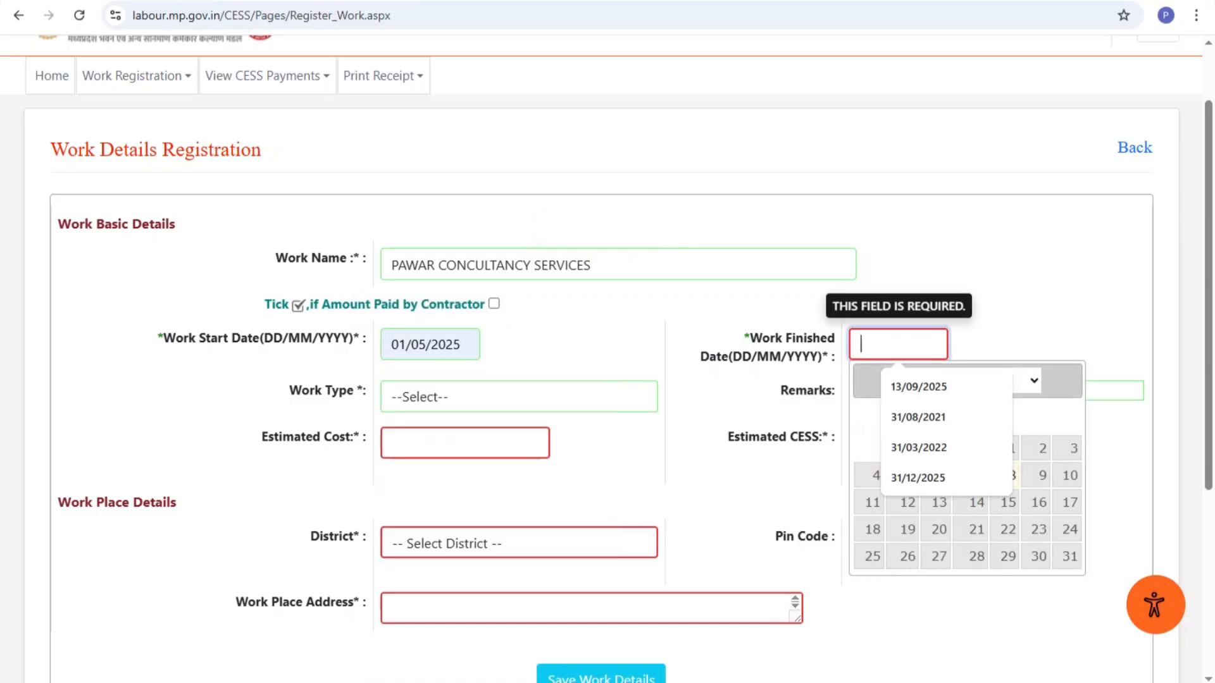
key(Down)
key(Down)
key(Down)
key(Down)
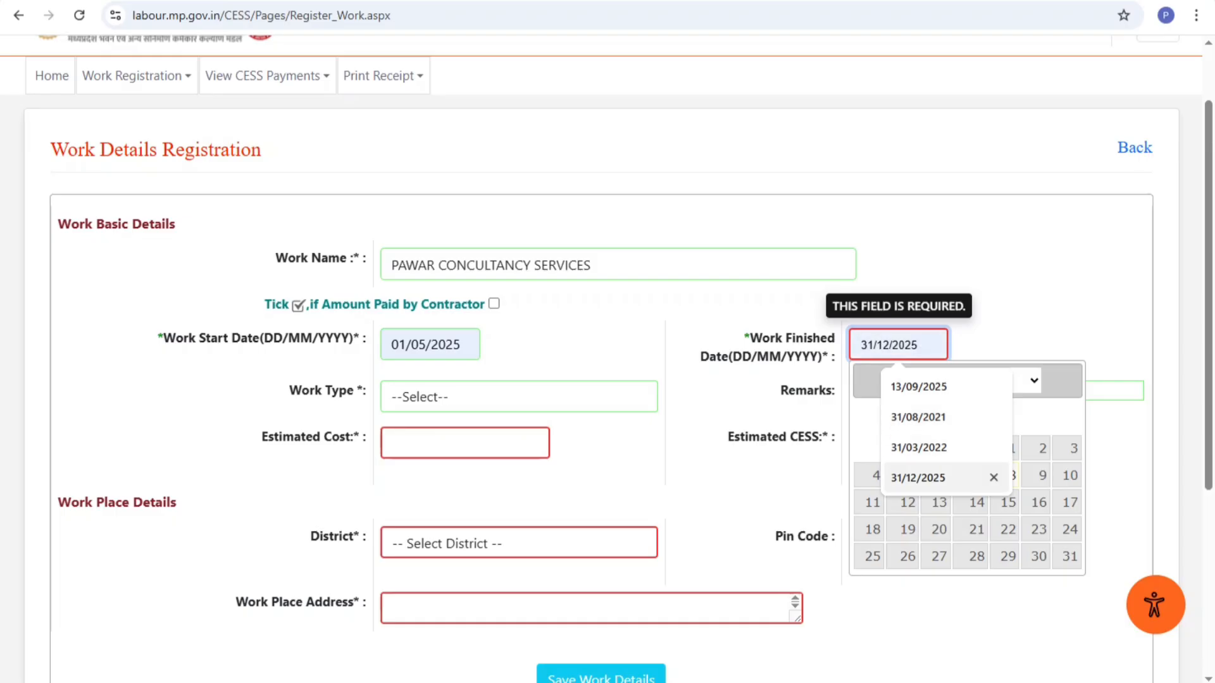
key(Return)
Set the work type to Buildings and the estimated cost to 10000000
click(493, 398)
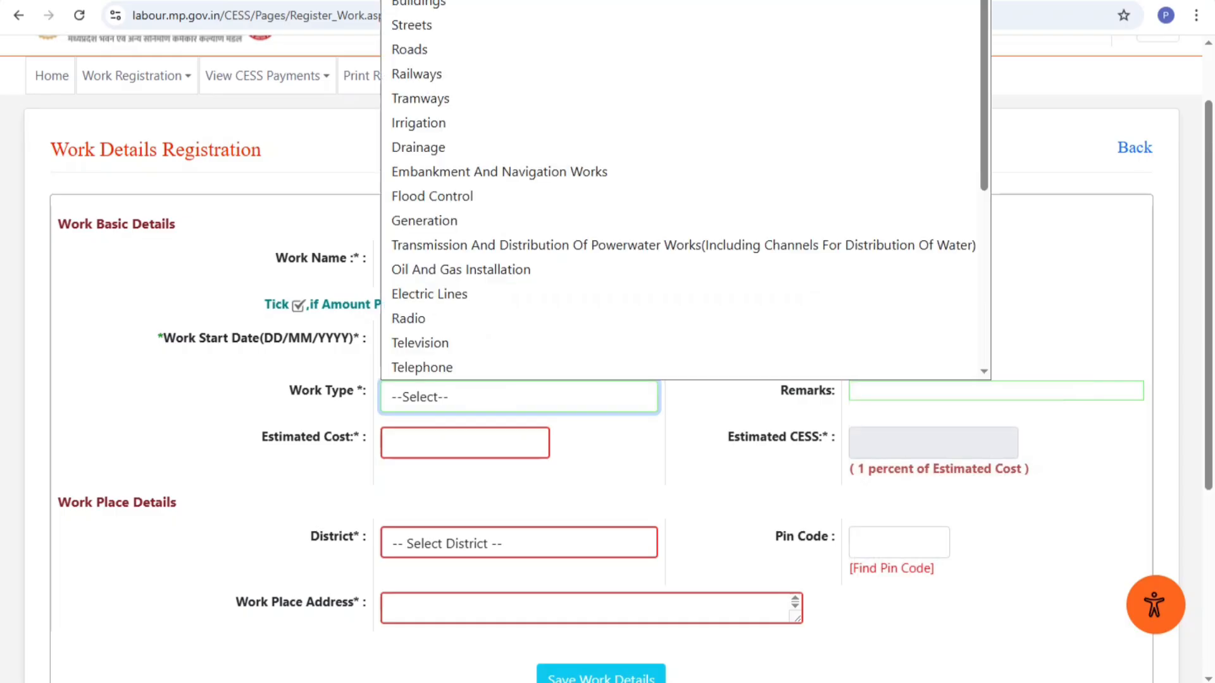
click(419, 2)
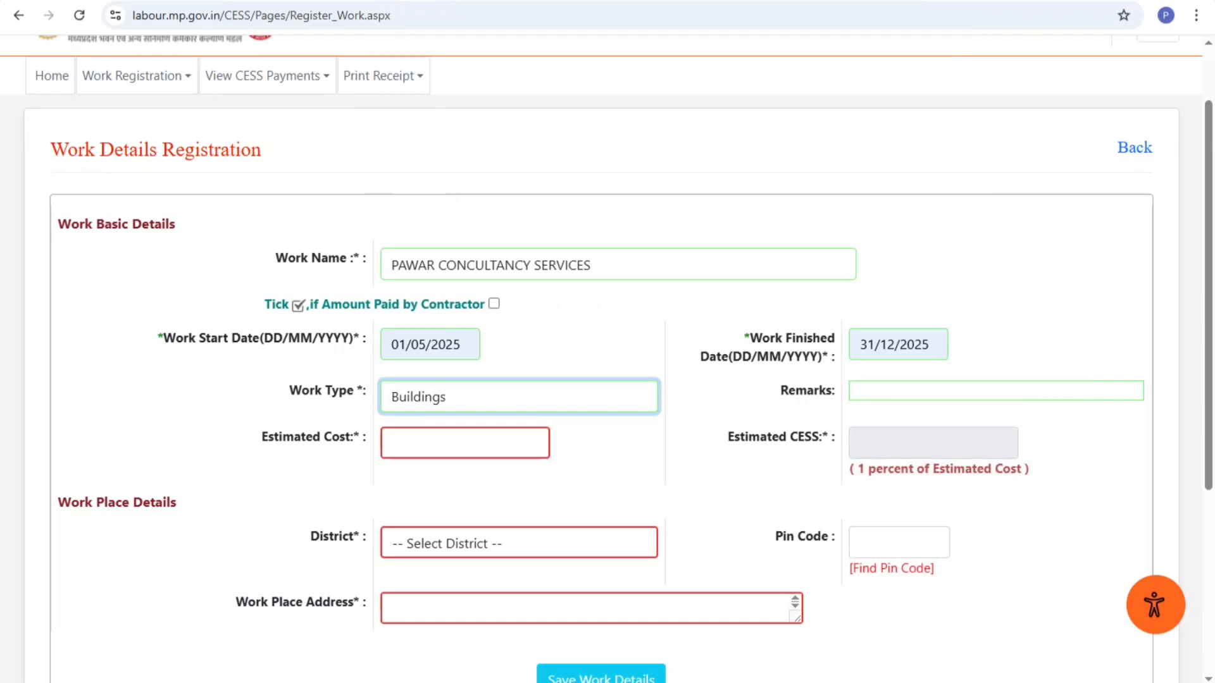
click(465, 443)
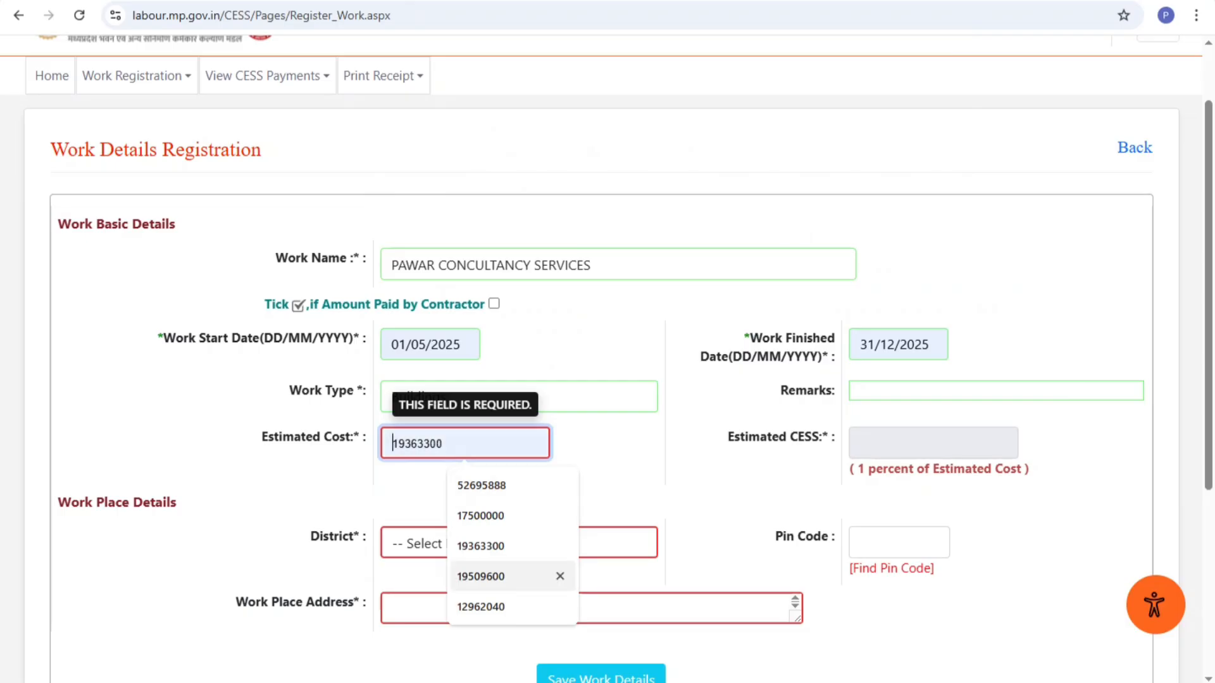
click(481, 606)
key(BackSpace)
key(BackSpace)
key(BackSpace)
key(BackSpace)
key(BackSpace)
key(BackSpace)
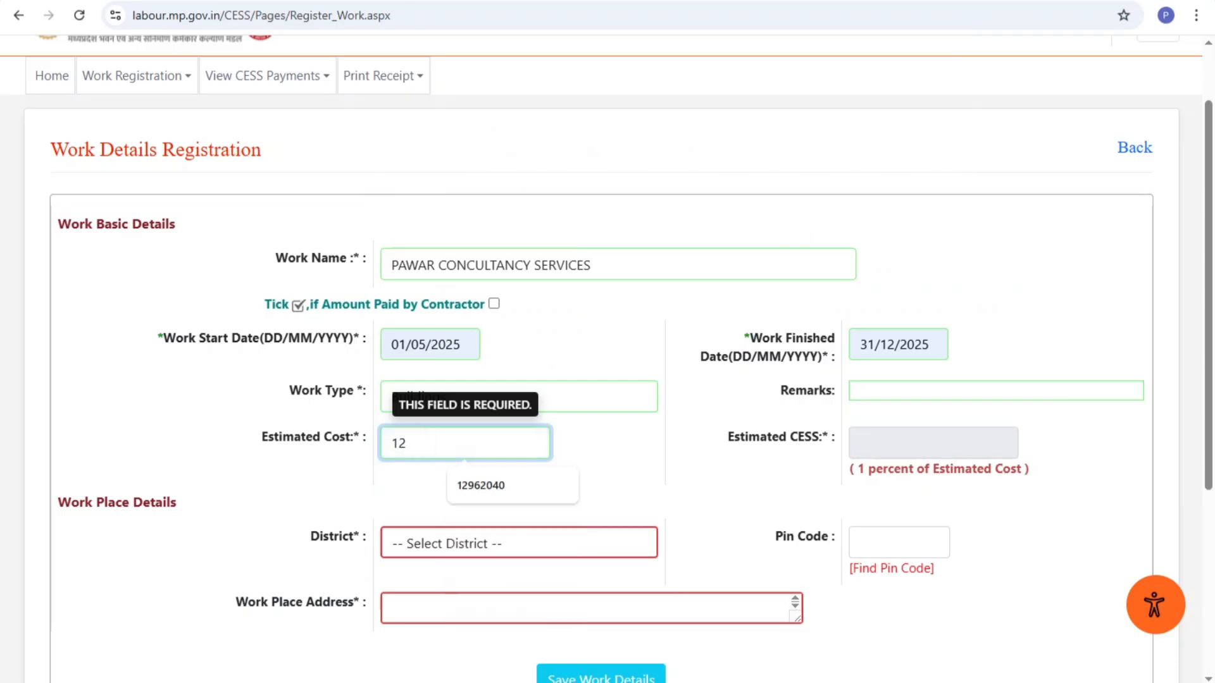
key(BackSpace)
text(0000000)
key(Tab)
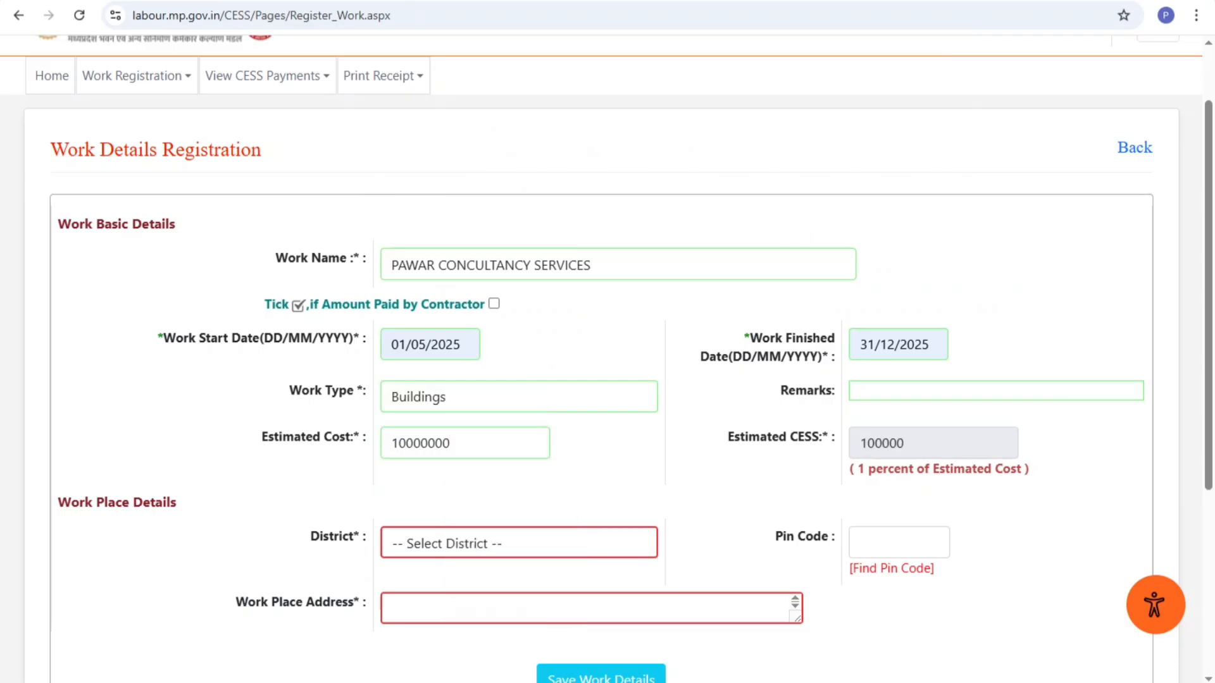
Set district RAISEN, fill the pin code, enter address MANDIDEEP, and save the work
scroll(518, 374, down, 2)
click(519, 373)
scroll(443, 133, down, 9)
click(417, 208)
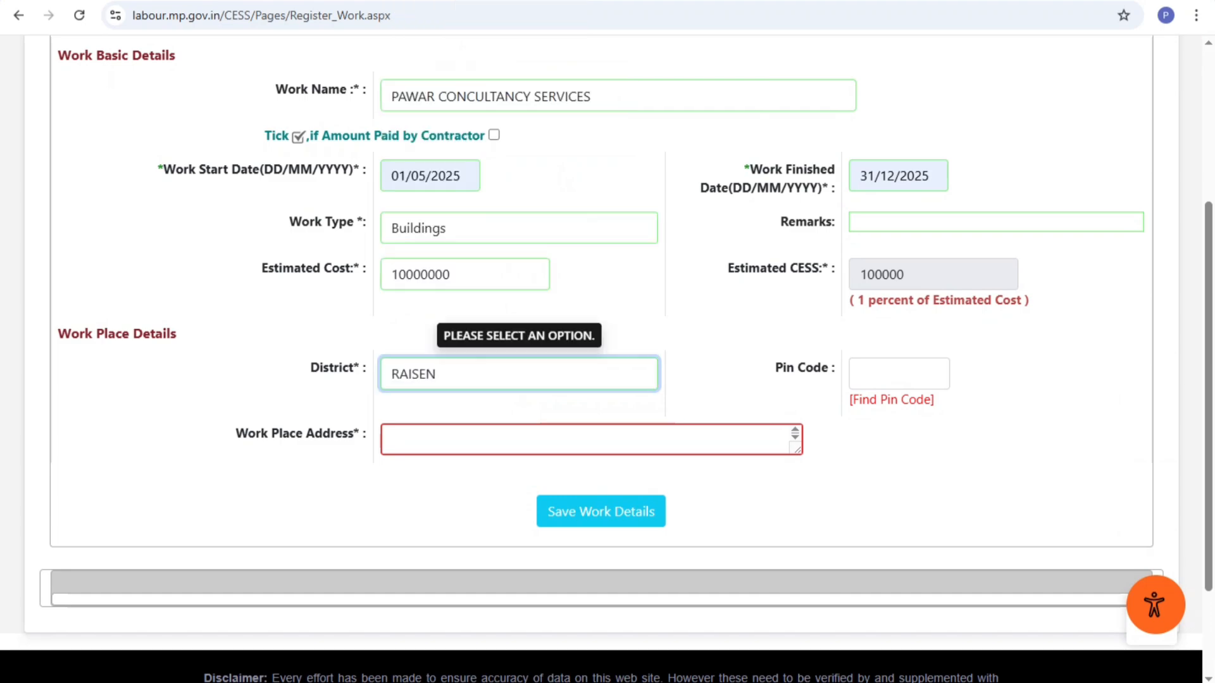
click(899, 374)
click(394, 440)
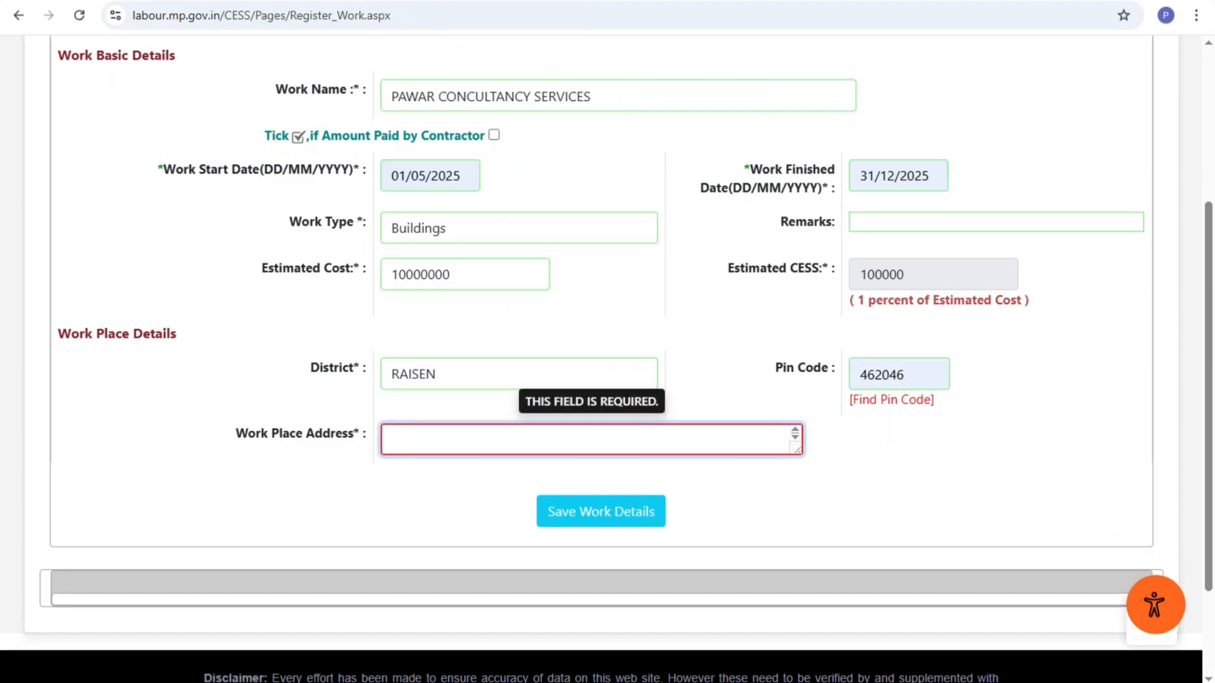
text(MANDIDEEP)
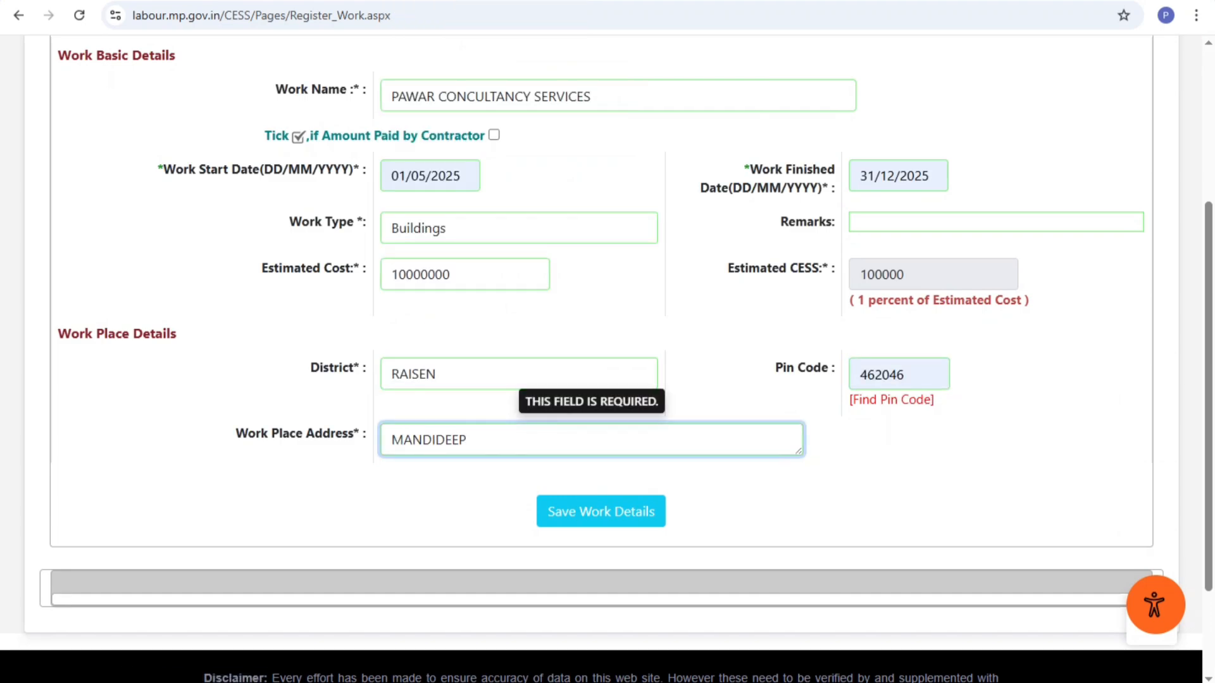
click(600, 512)
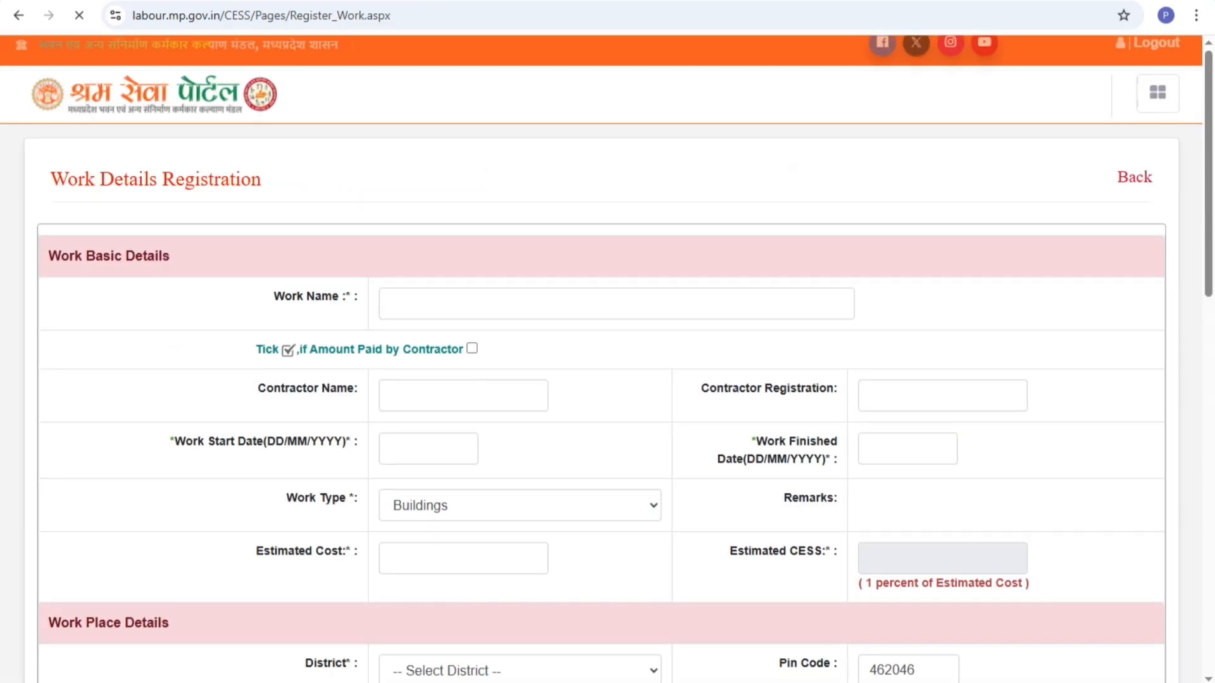
Lock the saved MANDIDEEP work in the table and confirm with OK
scroll(608, 358, down, 8)
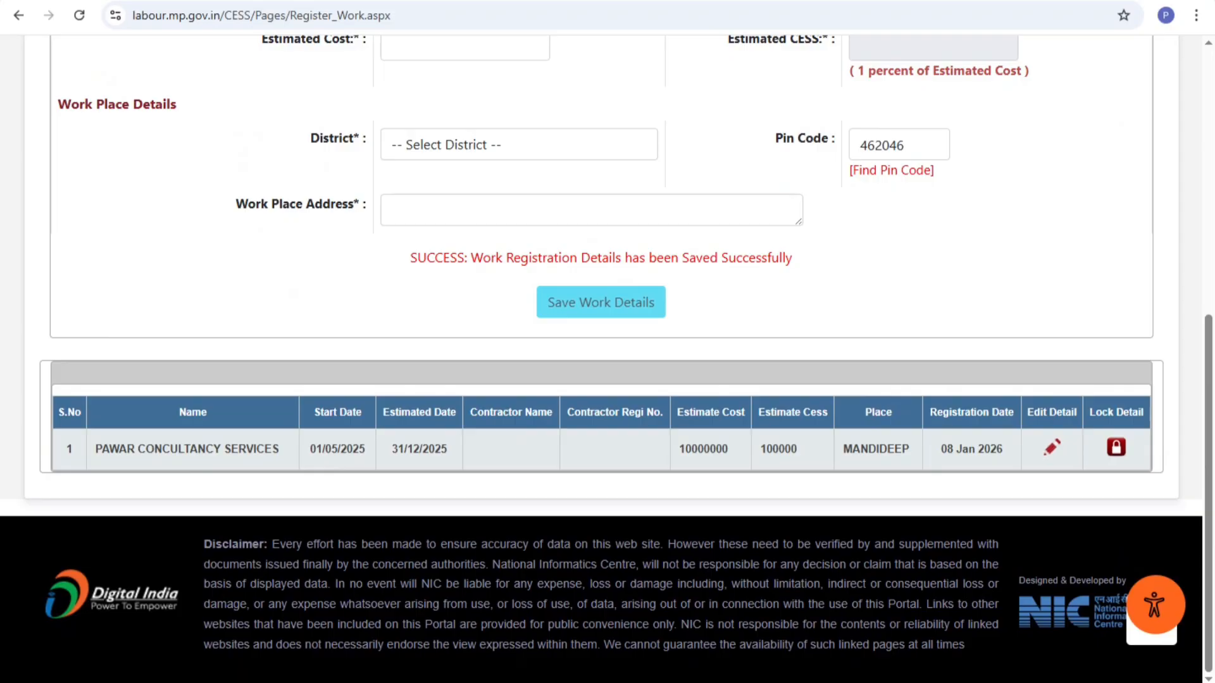
click(1116, 448)
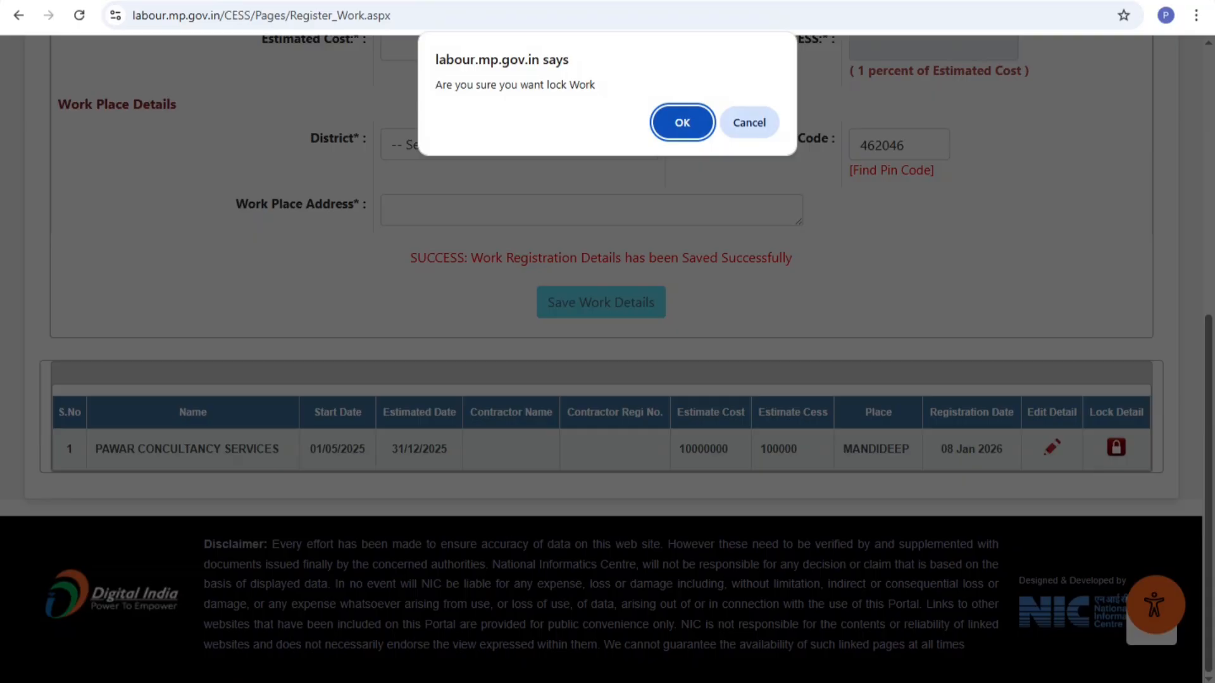
key(Return)
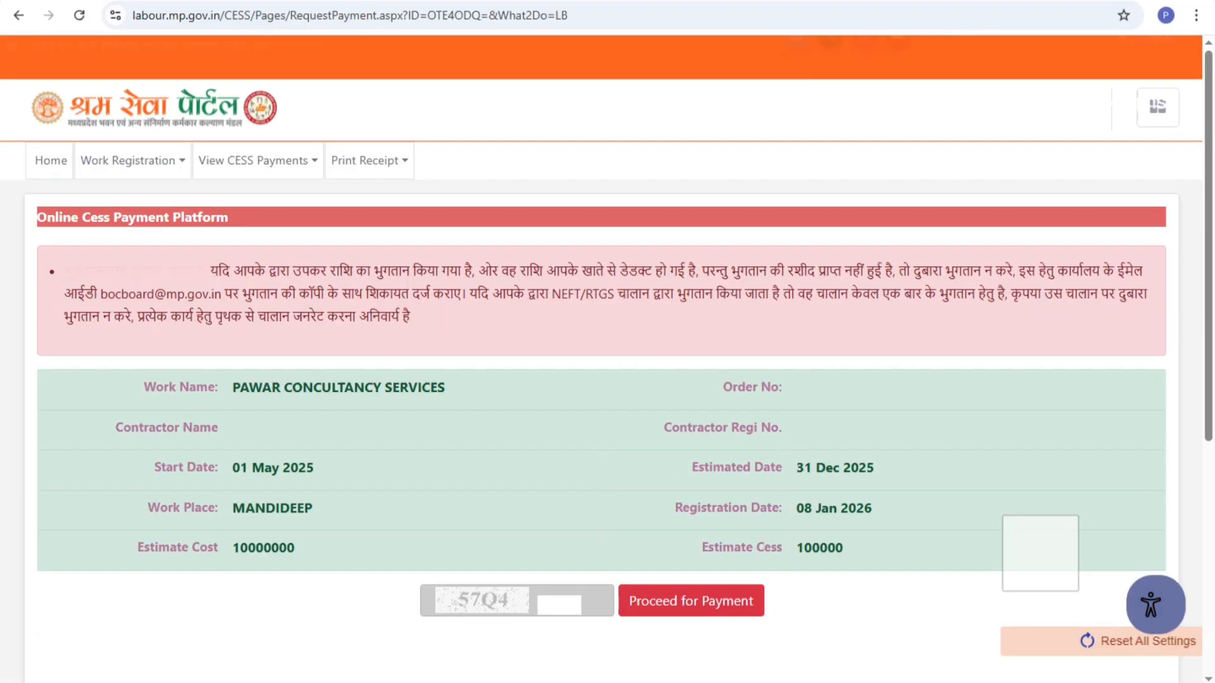
scroll(601, 357, down, 2)
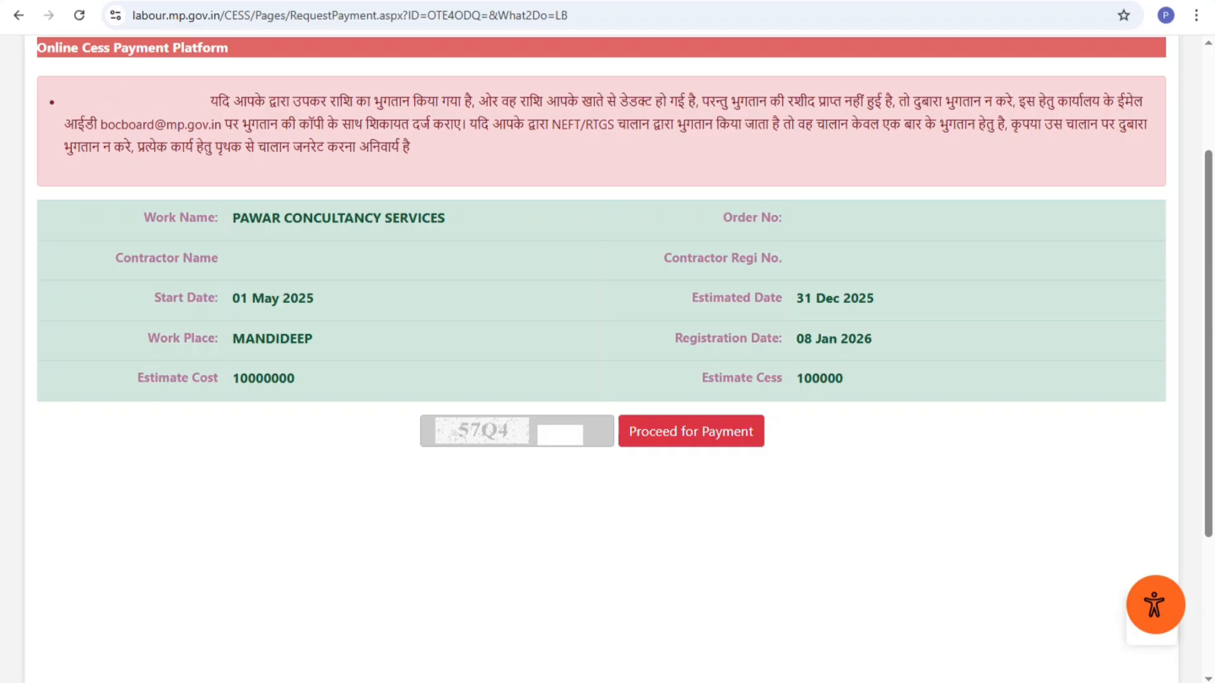
Enter the verification code and proceed to payment
click(560, 435)
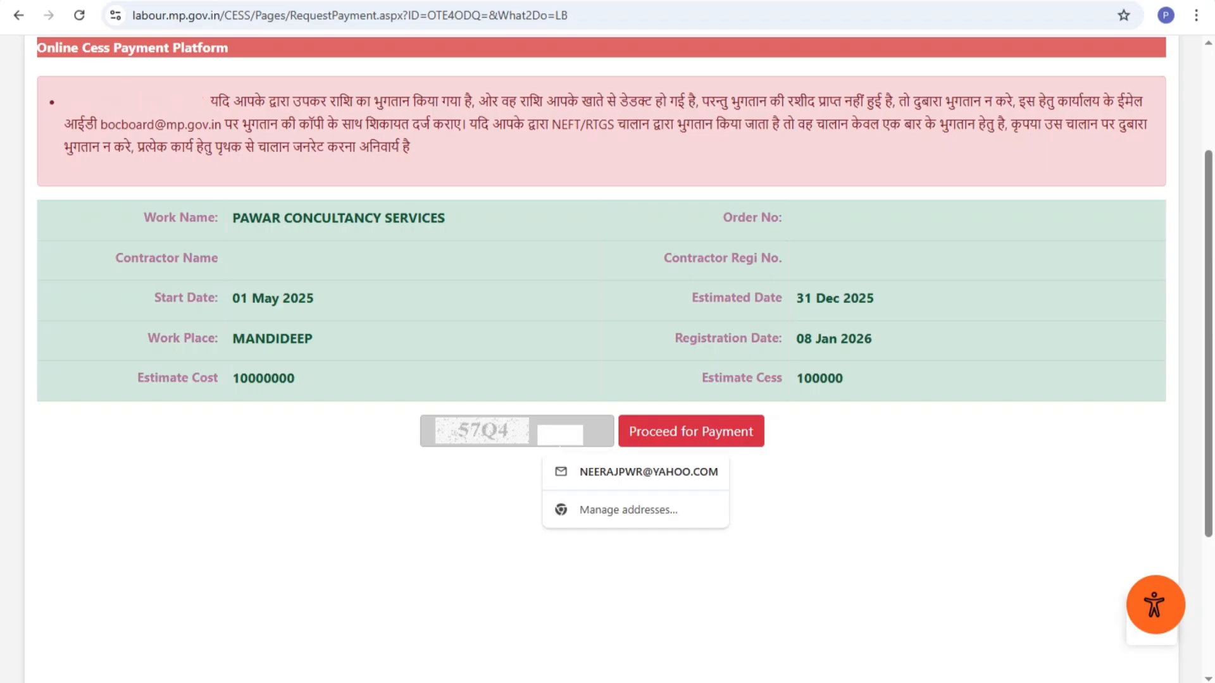
text(5)
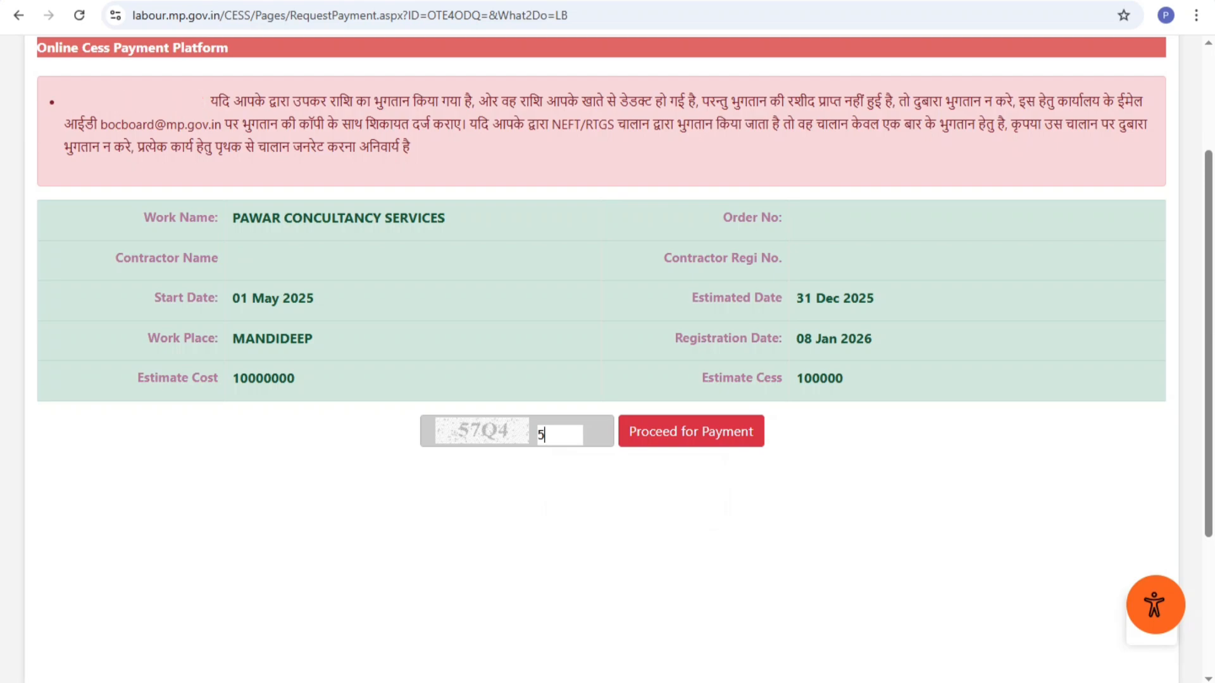
text(7Q4)
key(Tab)
key(Return)
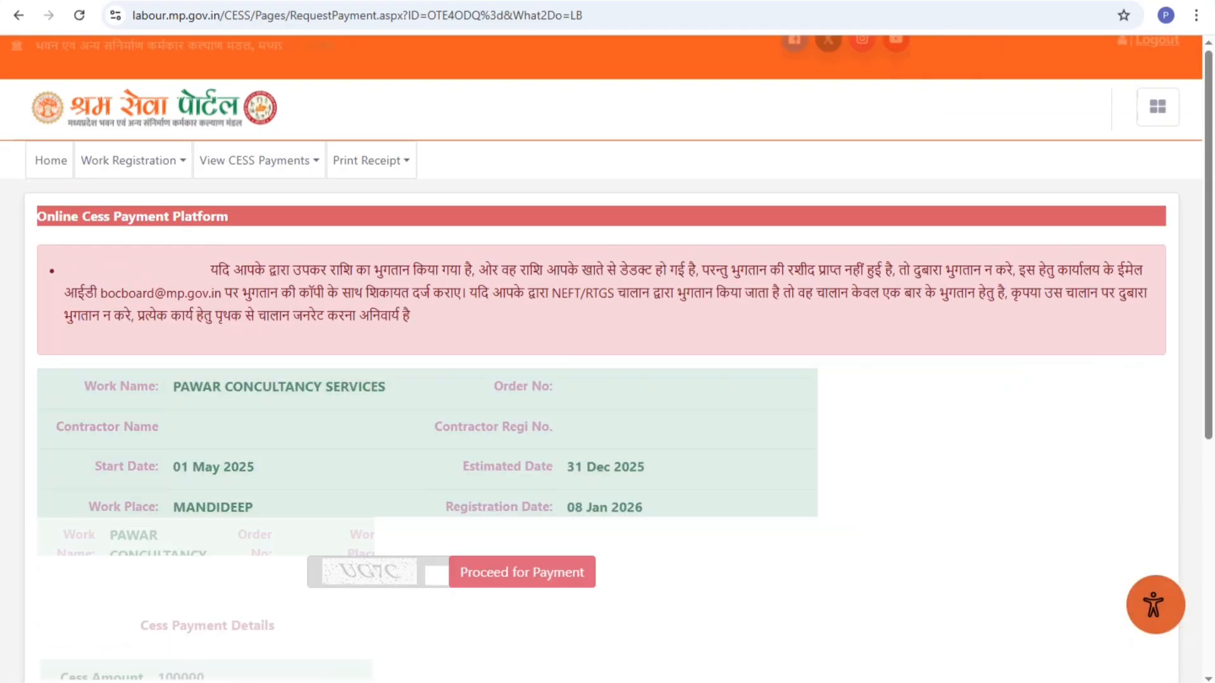
scroll(607, 354, down, 4)
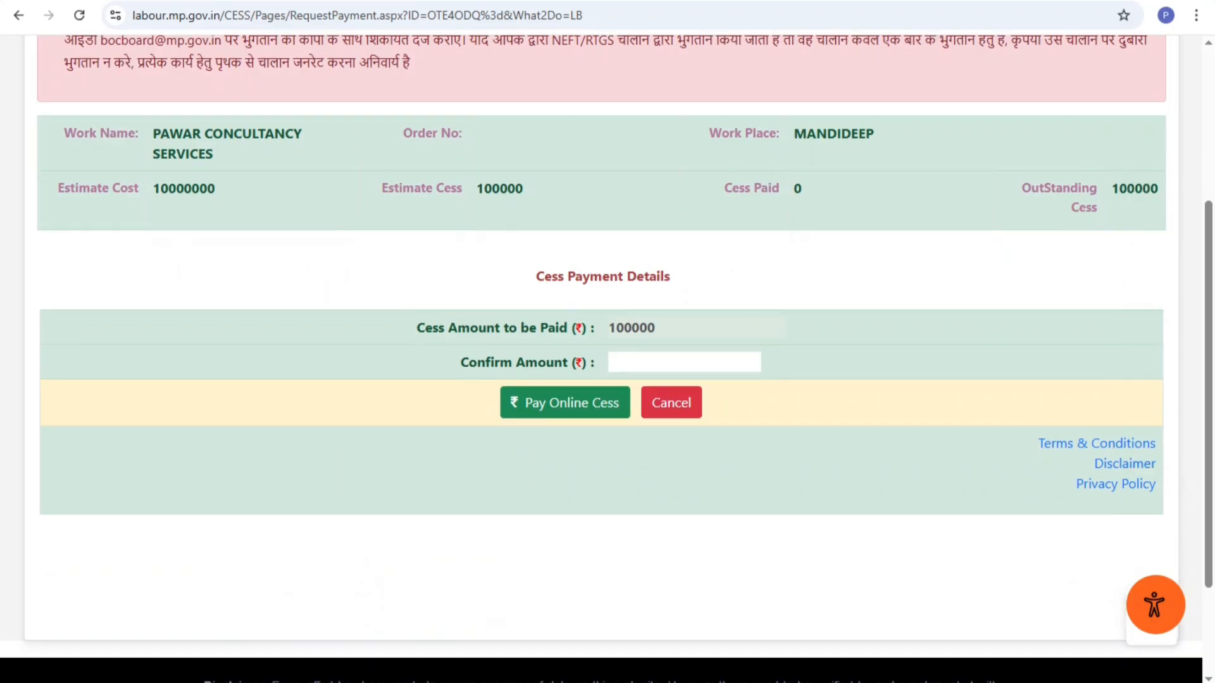
Confirm the amount as 100000, choose Pay Online Cess and accept the work details
text(100000)
scroll(601, 348, up, 1)
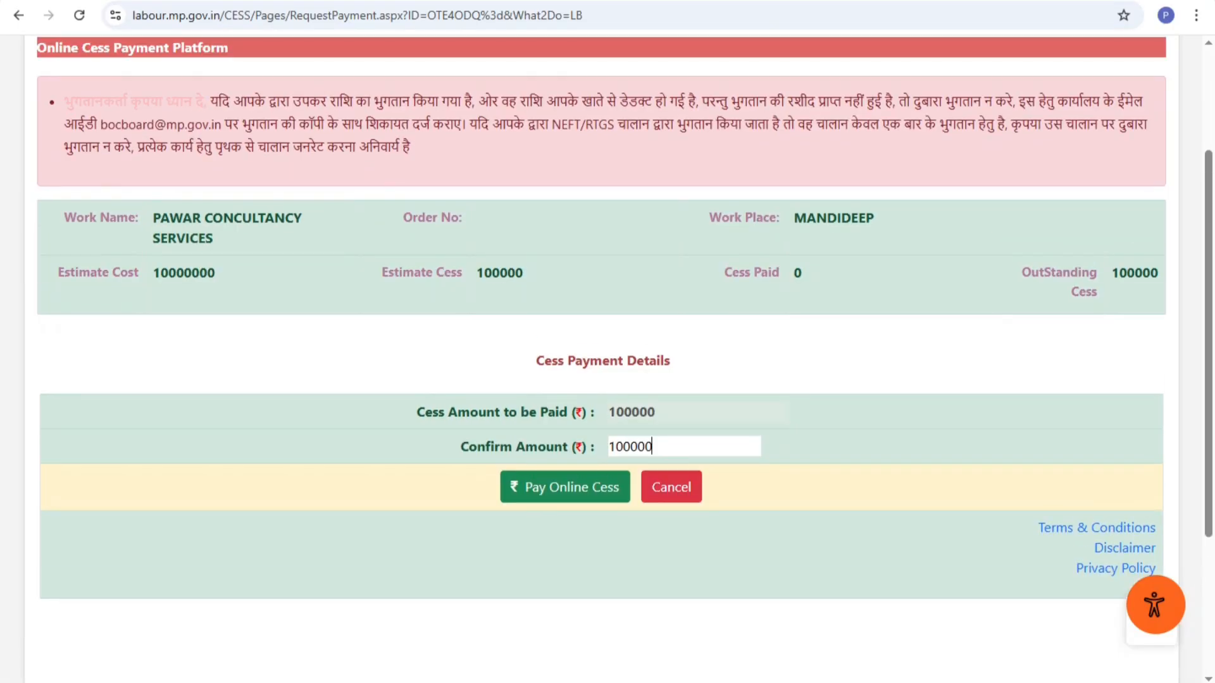
click(565, 487)
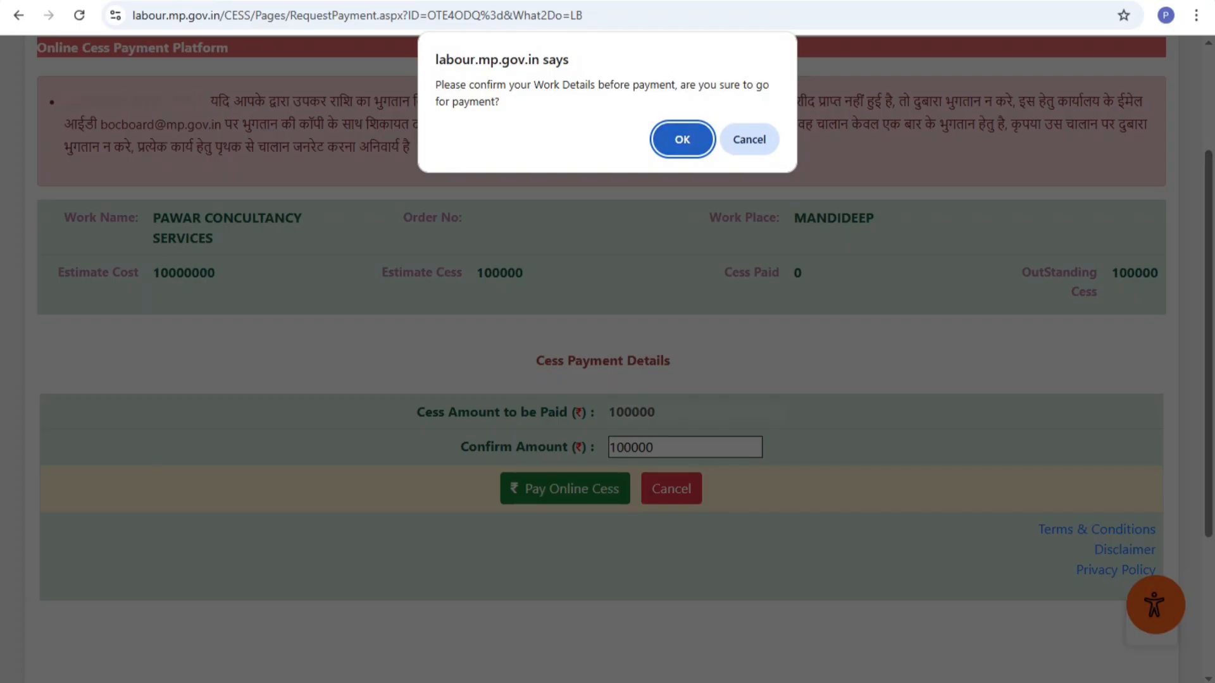
click(683, 140)
scroll(601, 348, down, 2)
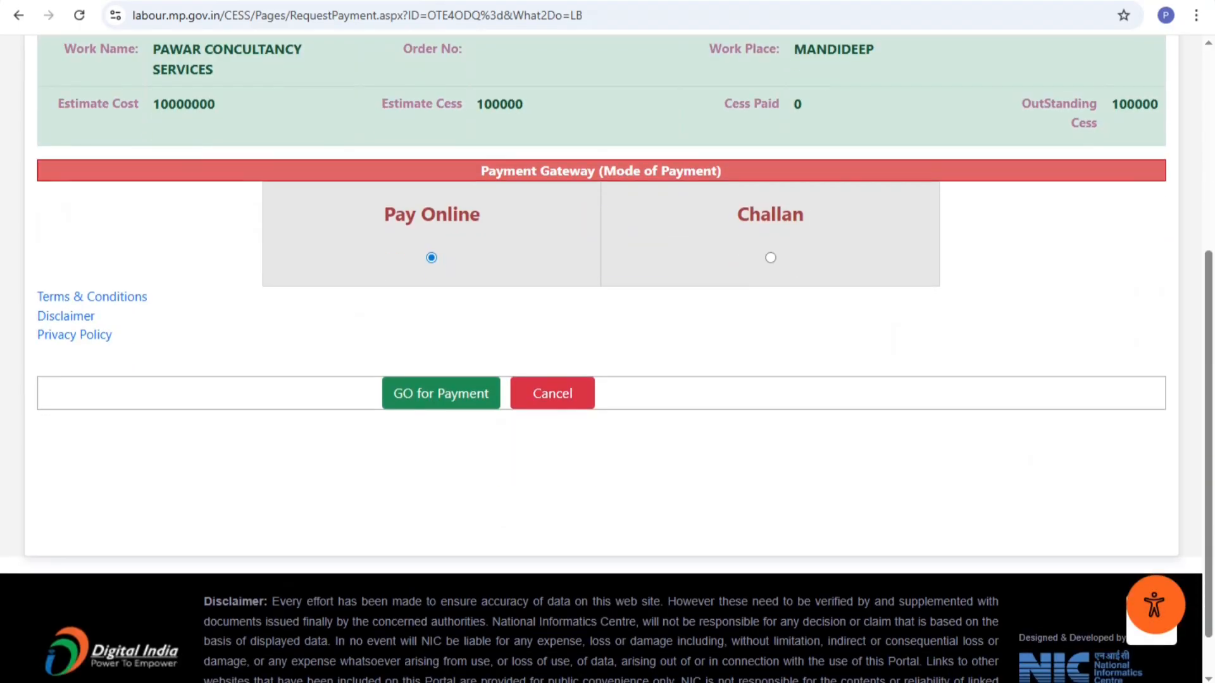
scroll(601, 348, up, 1)
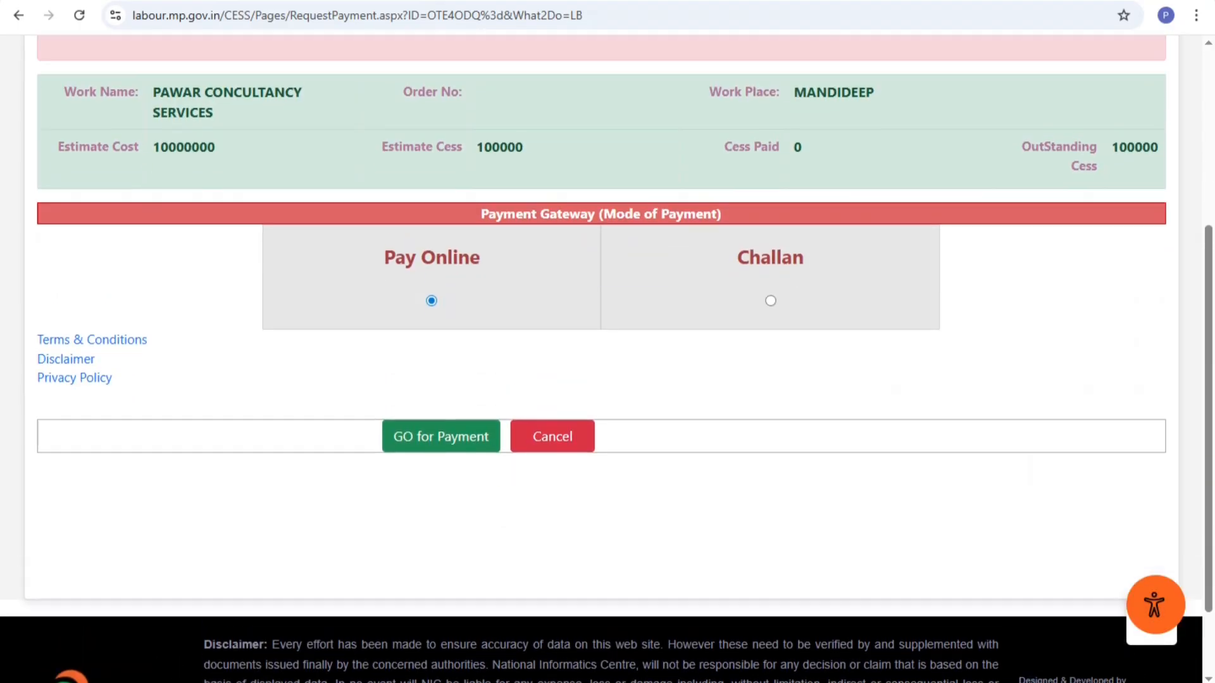
scroll(601, 348, down, 1)
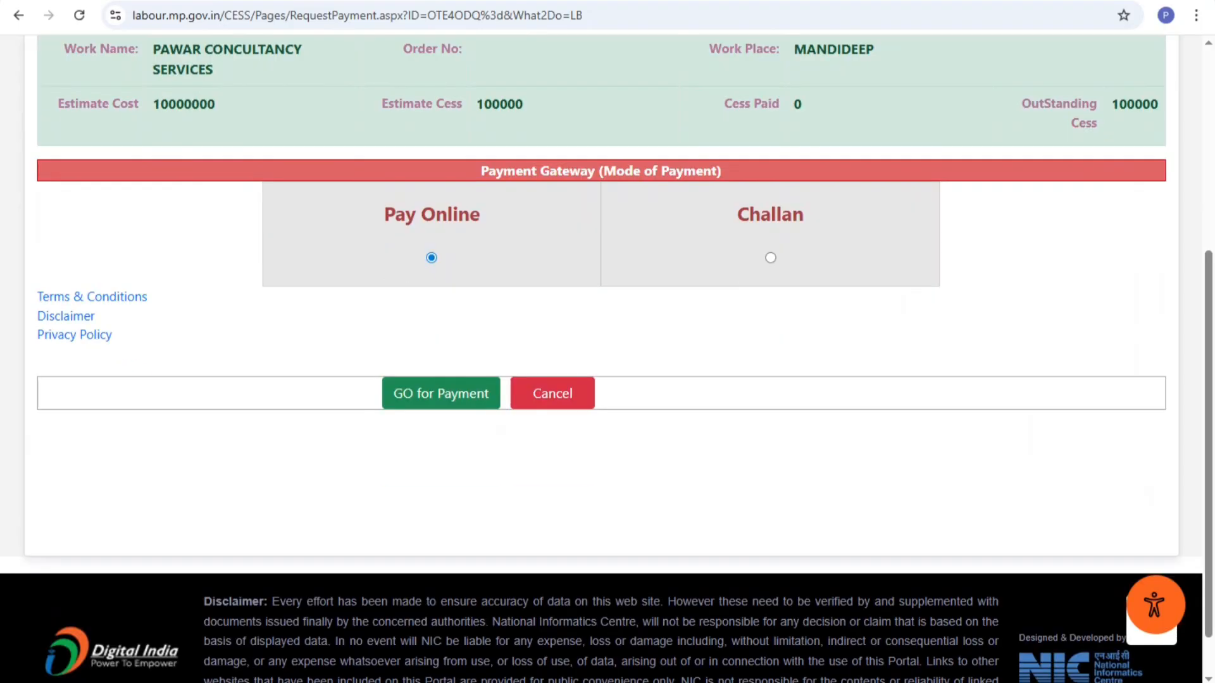
scroll(601, 348, up, 2)
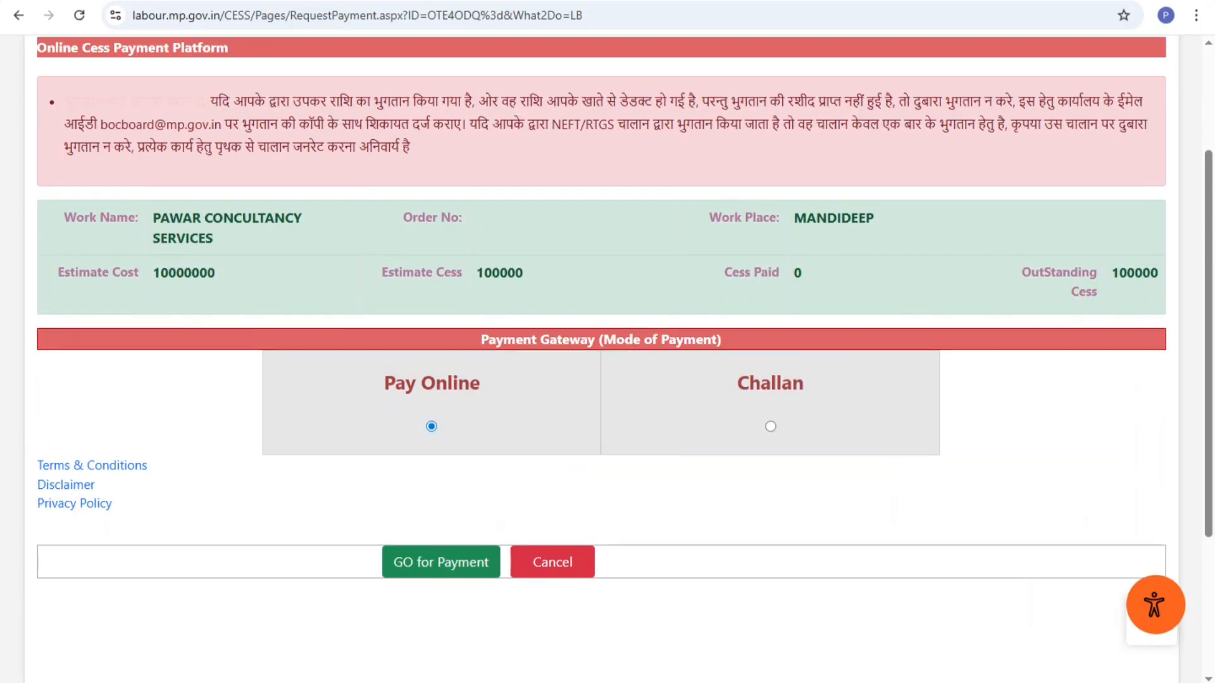
scroll(601, 348, down, 1)
Go to the PayU gateway, switch from card payment to Net Banking and browse the banks
click(441, 477)
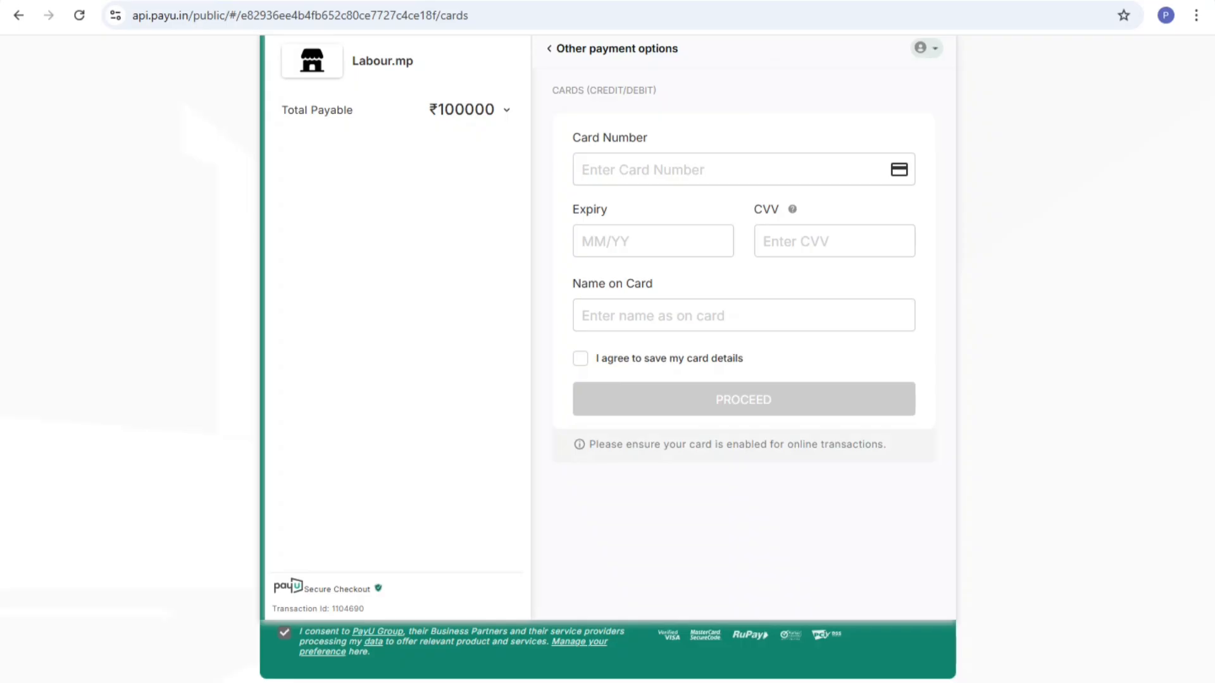
key(alt+Left)
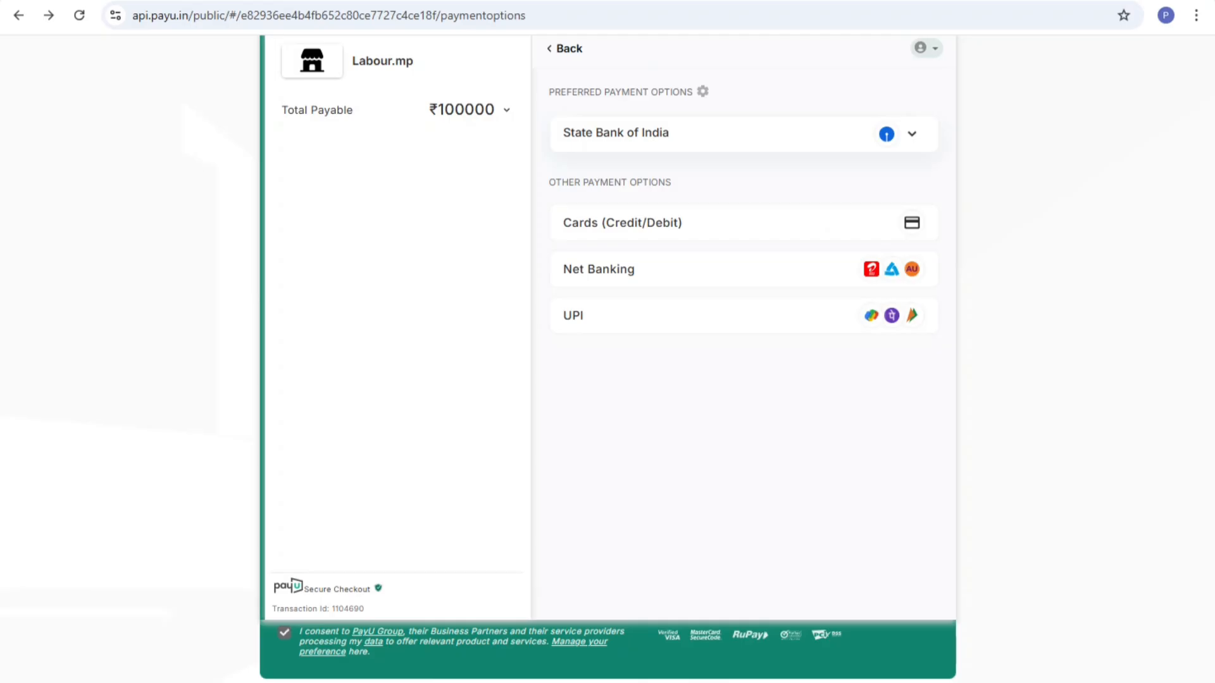
click(743, 269)
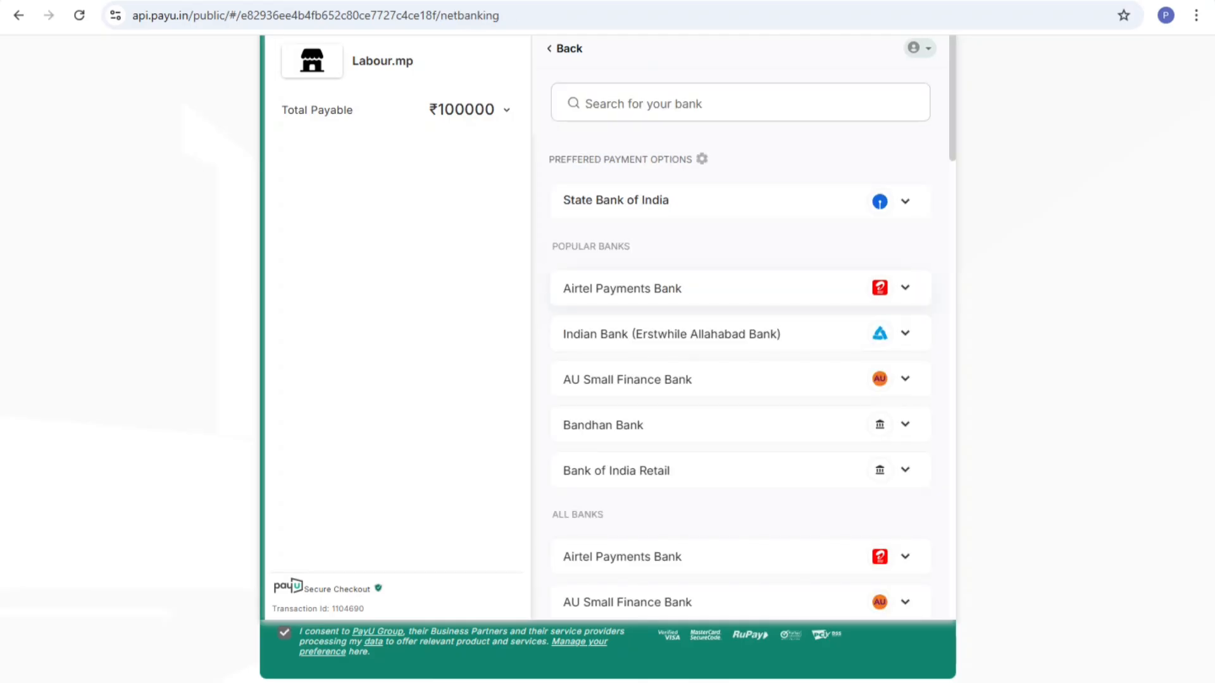
scroll(740, 380, down, 15)
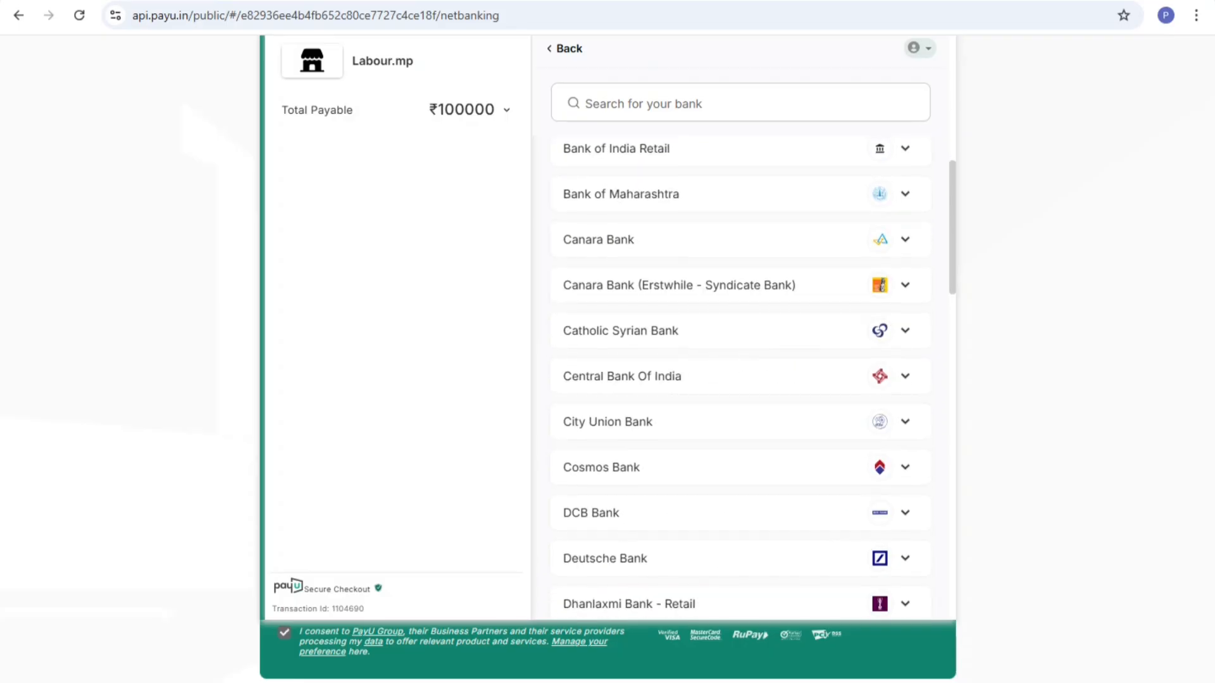
scroll(740, 380, down, 7)
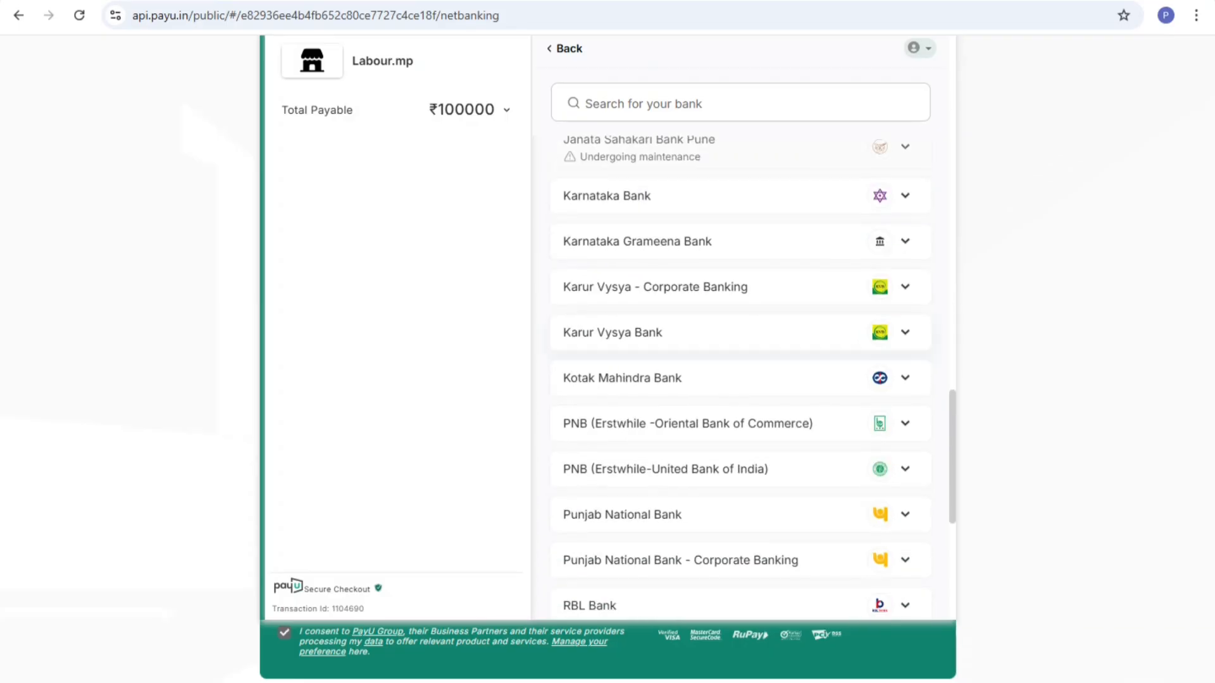
scroll(740, 380, down, 7)
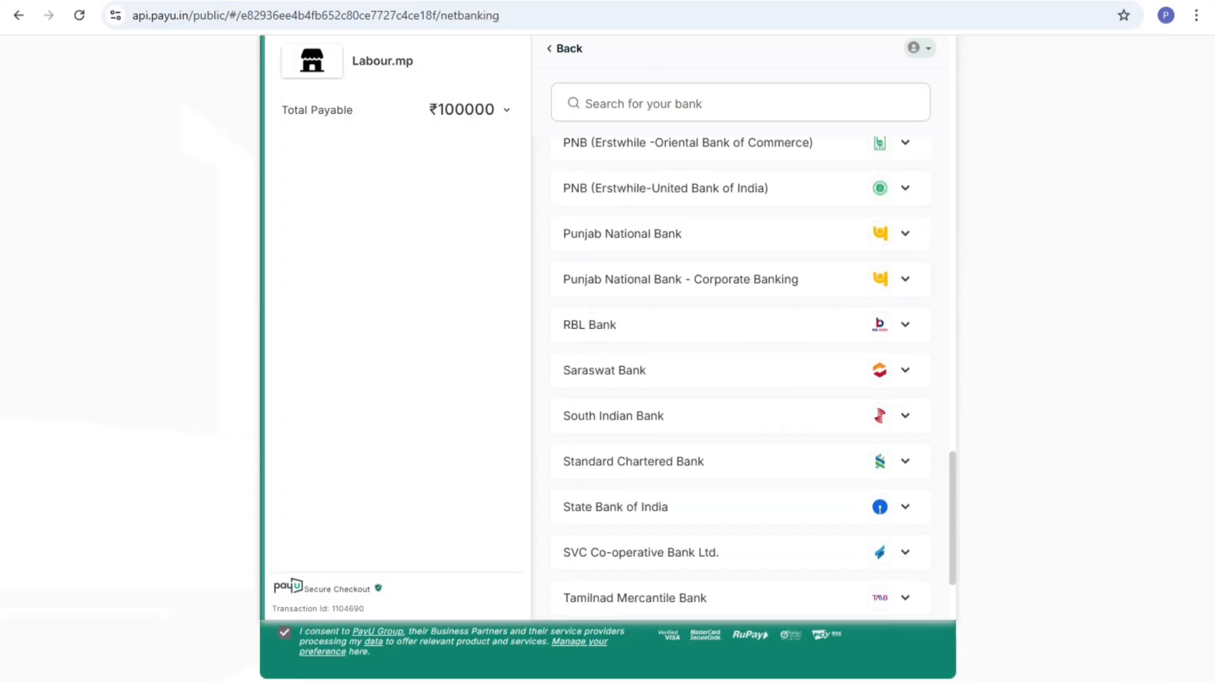
scroll(740, 379, up, 15)
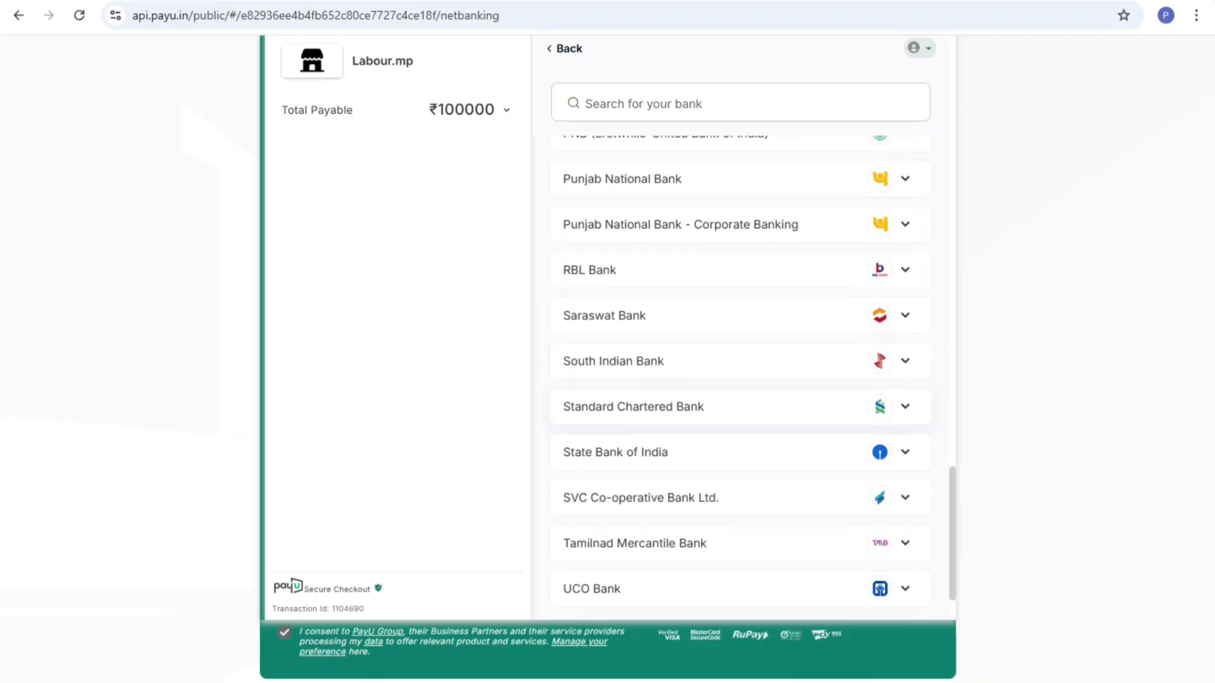
scroll(740, 380, up, 8)
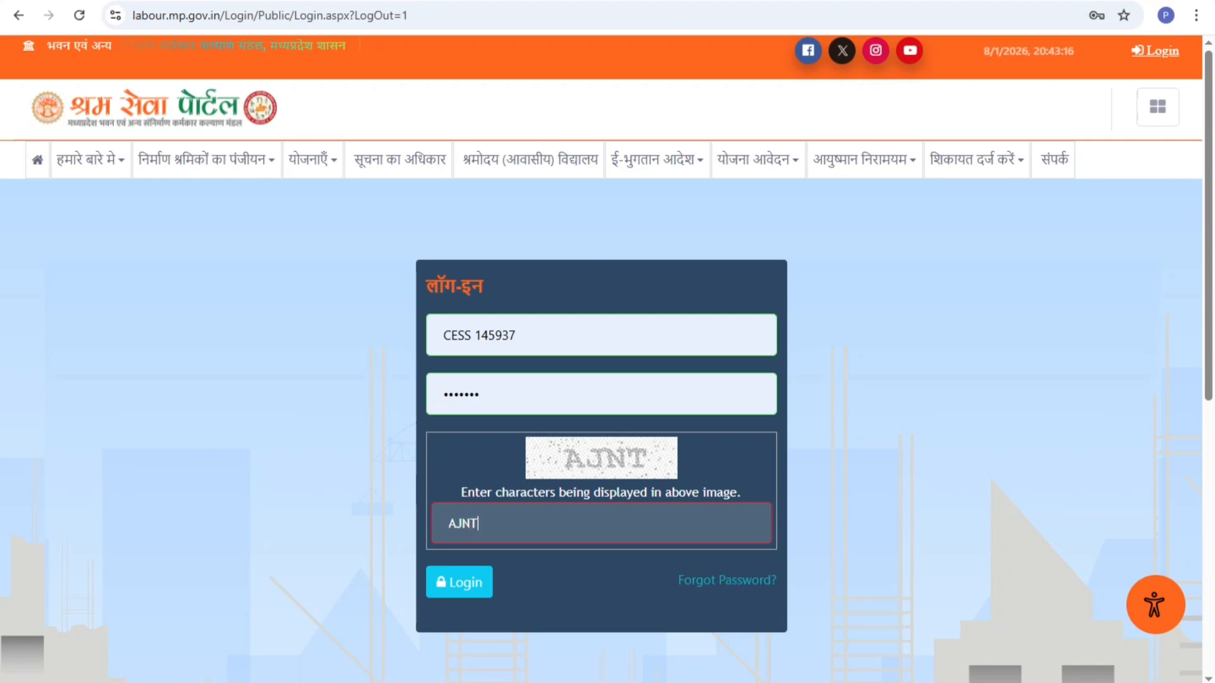
Log back in, confirm the mobile number and dismiss the compilation error alert
key(Return)
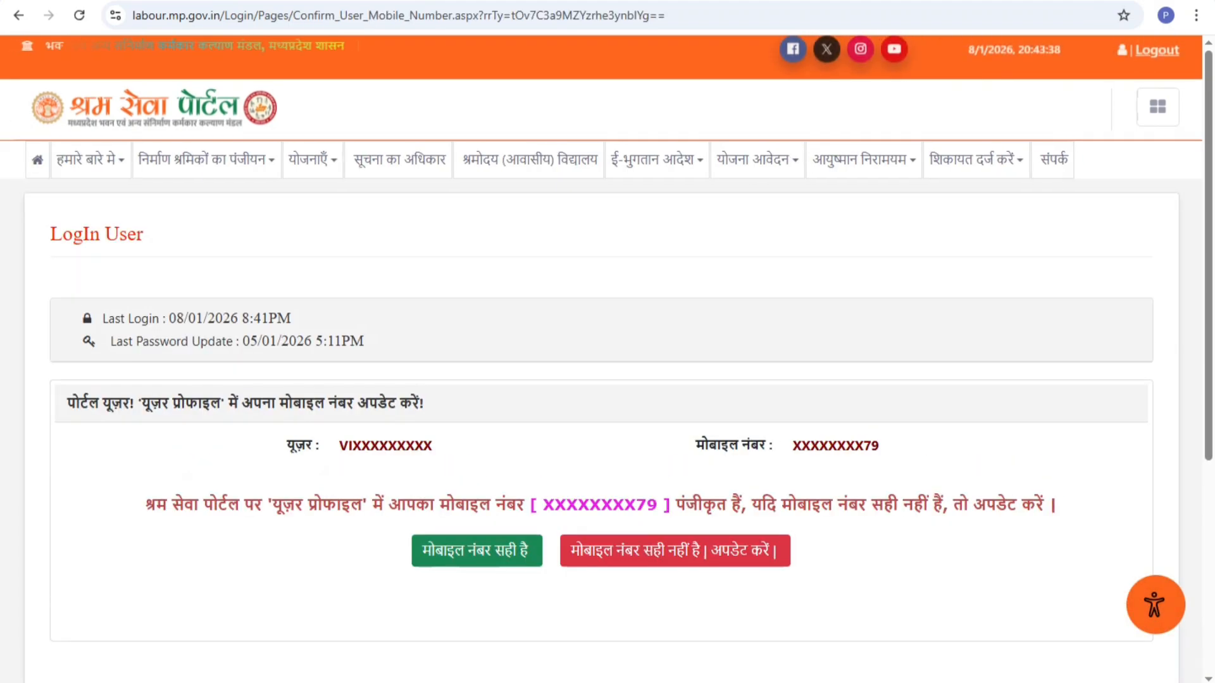
click(477, 551)
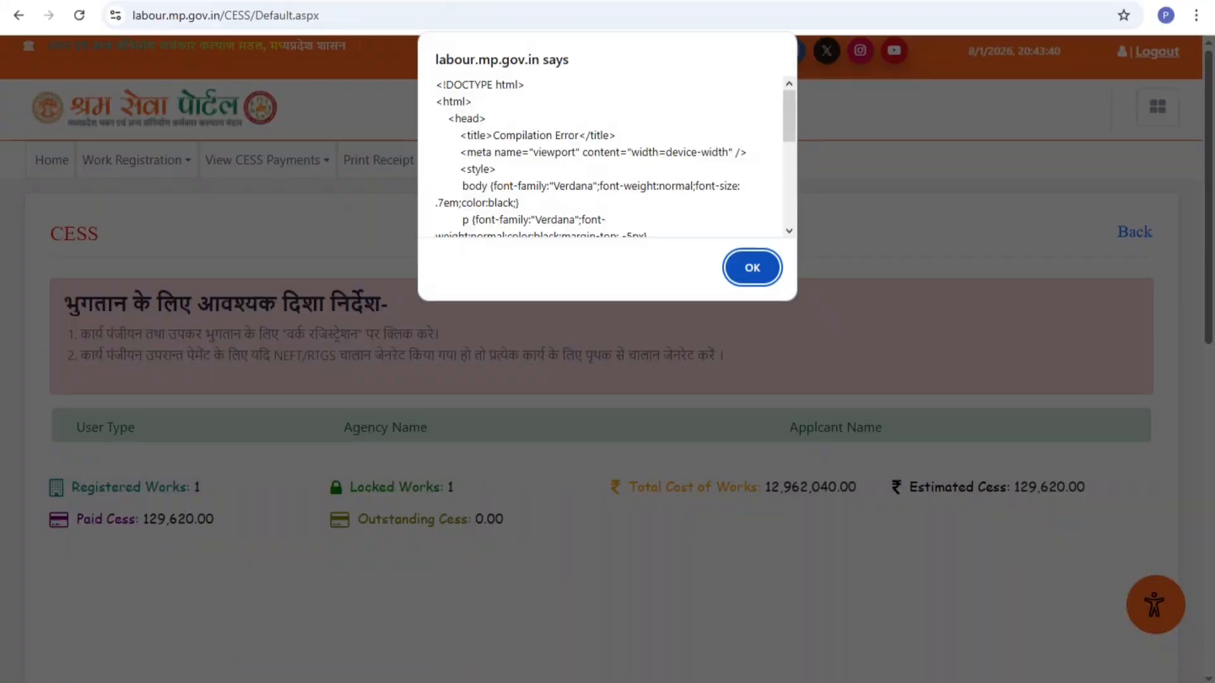
click(753, 268)
View the locked works awaiting payment, then open the Print Receipt page
mouse_move(296, 162)
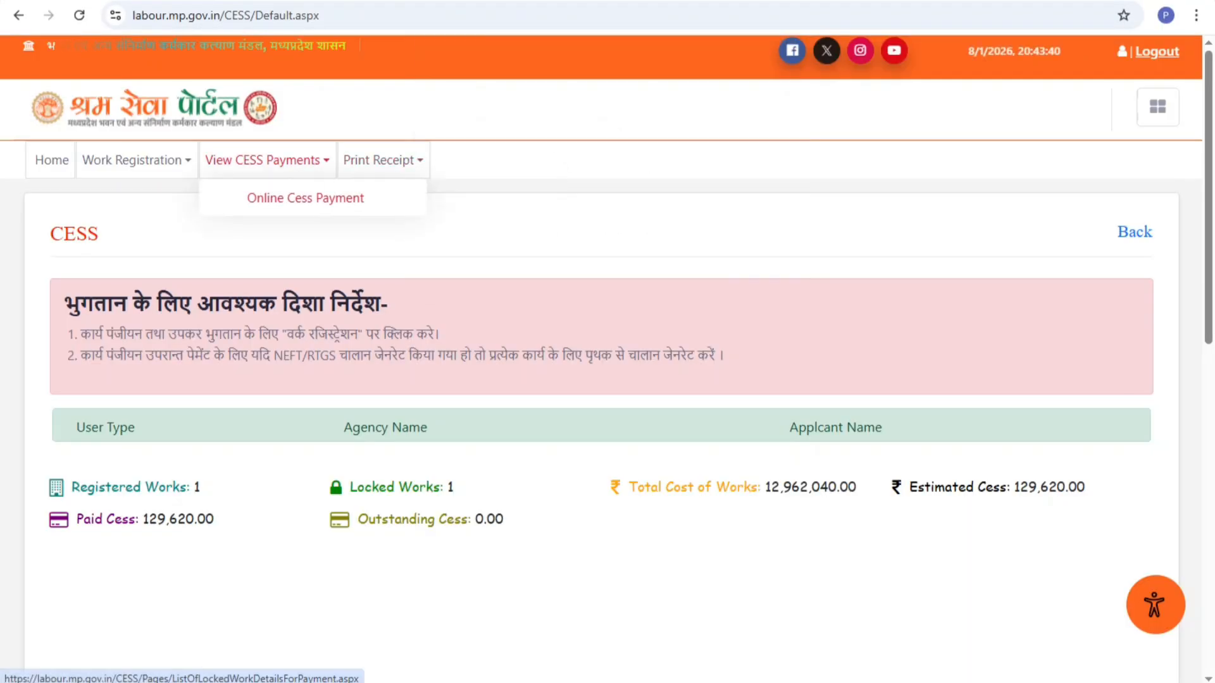
click(288, 198)
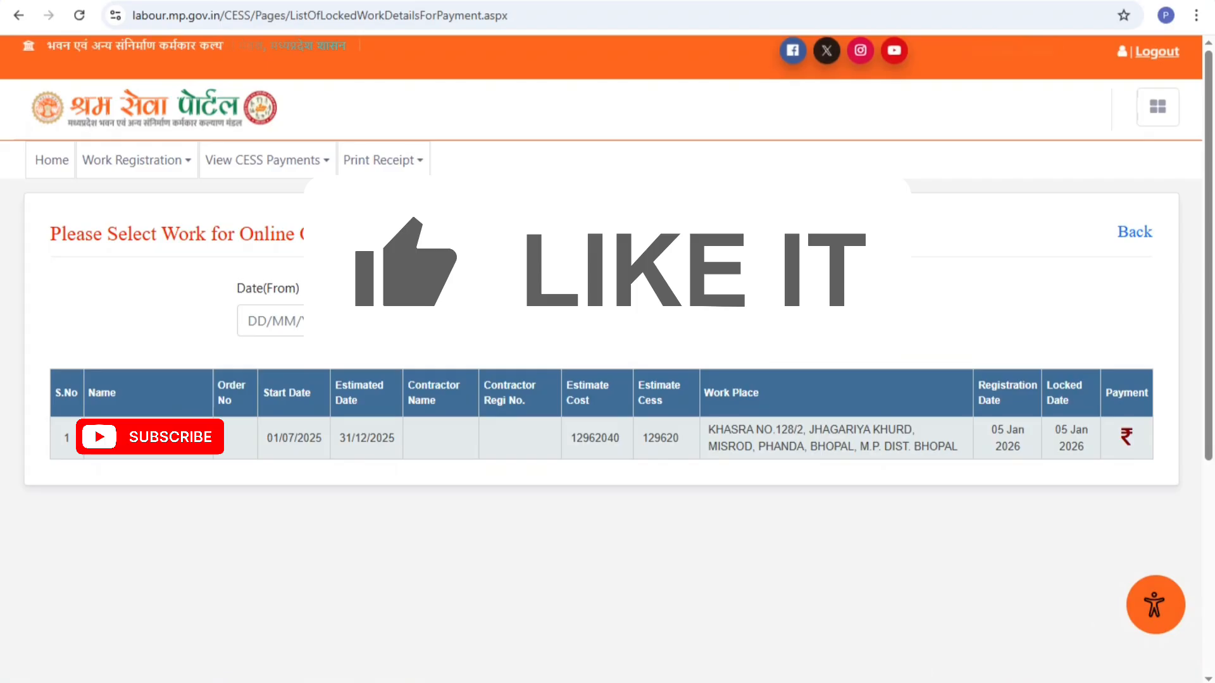
mouse_move(383, 161)
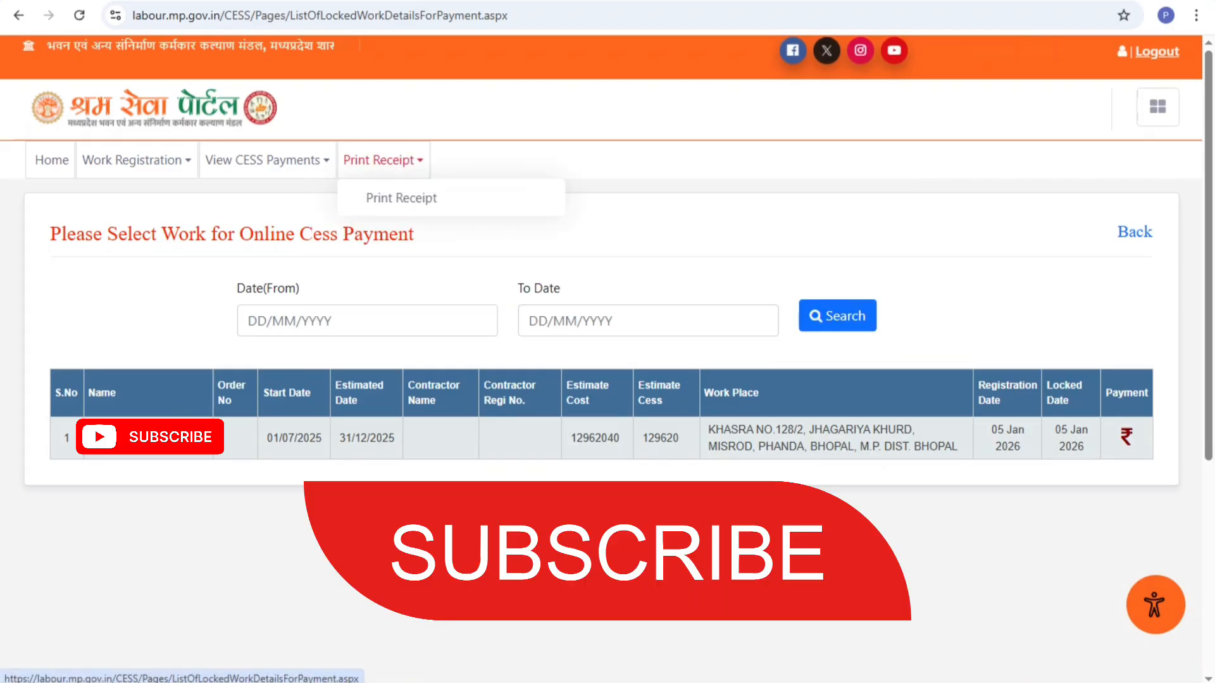
click(420, 199)
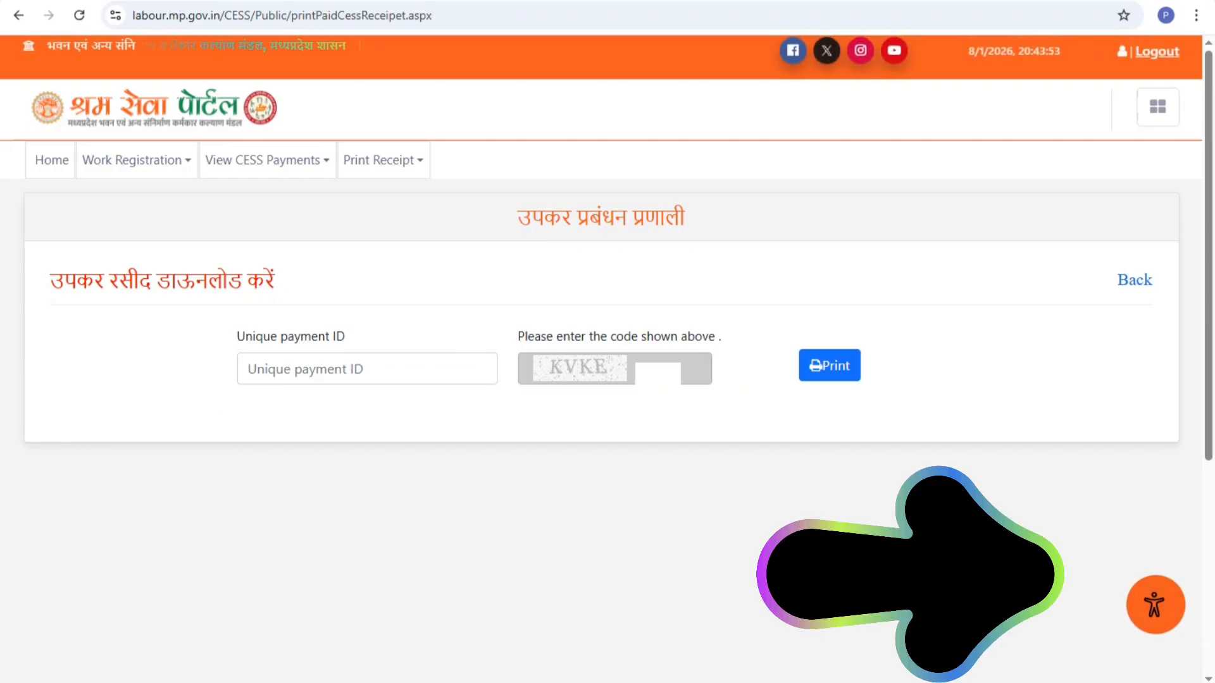
click(152, 162)
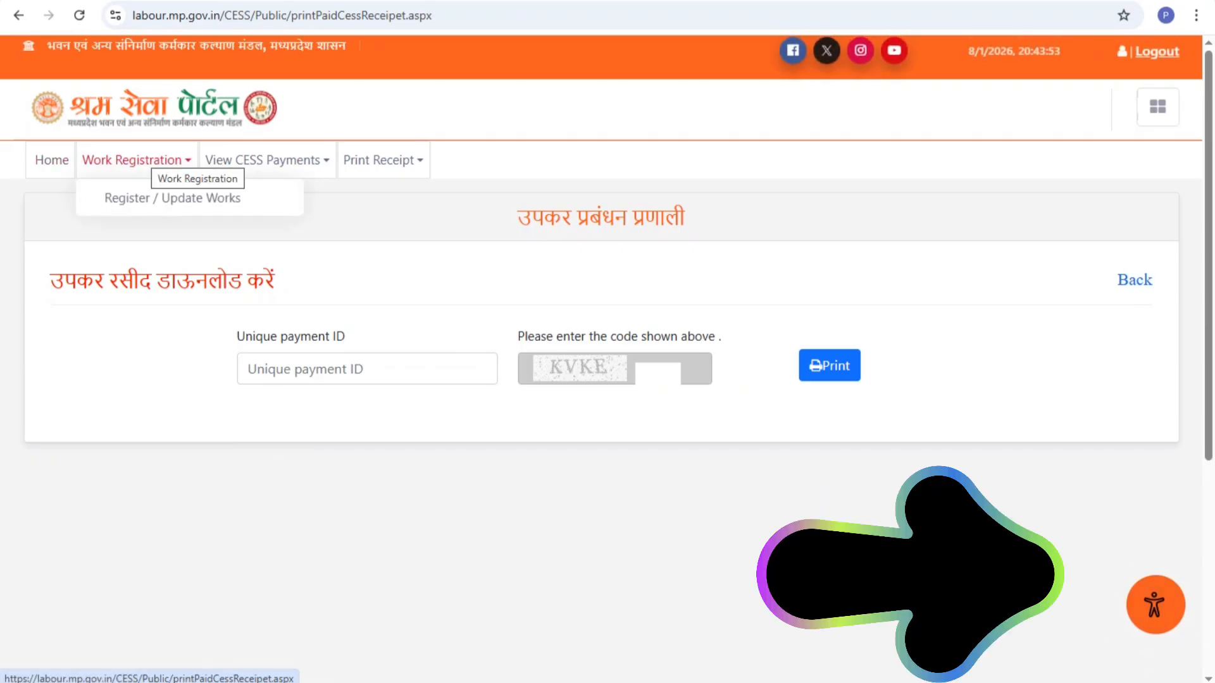